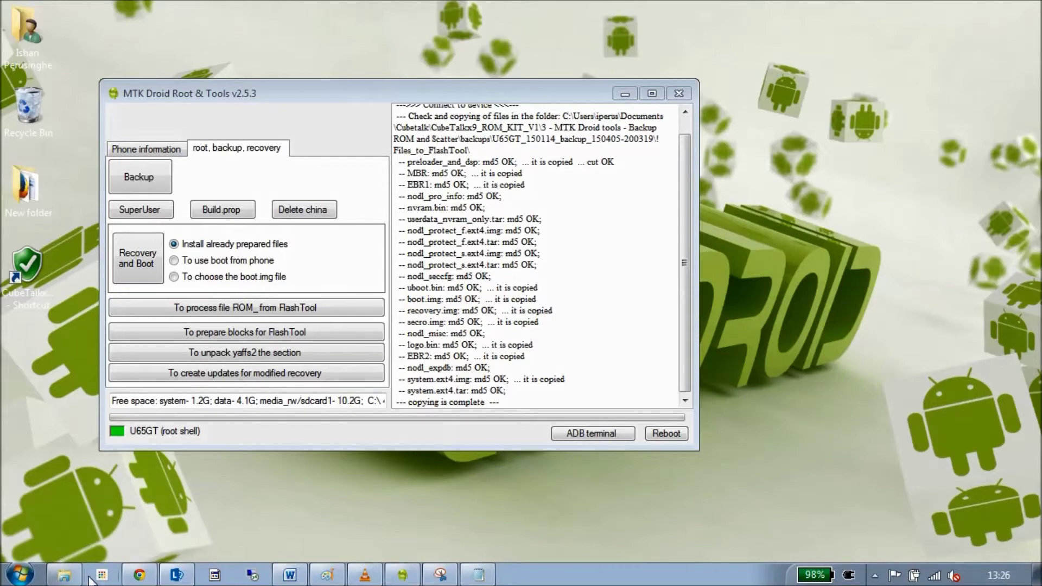
- Bring back MTK Droid Root & Tools' copy-complete log, then open the CubeTalkx9_ROM_KIT_V1 folder
left_click(65, 577)
left_click(65, 577)
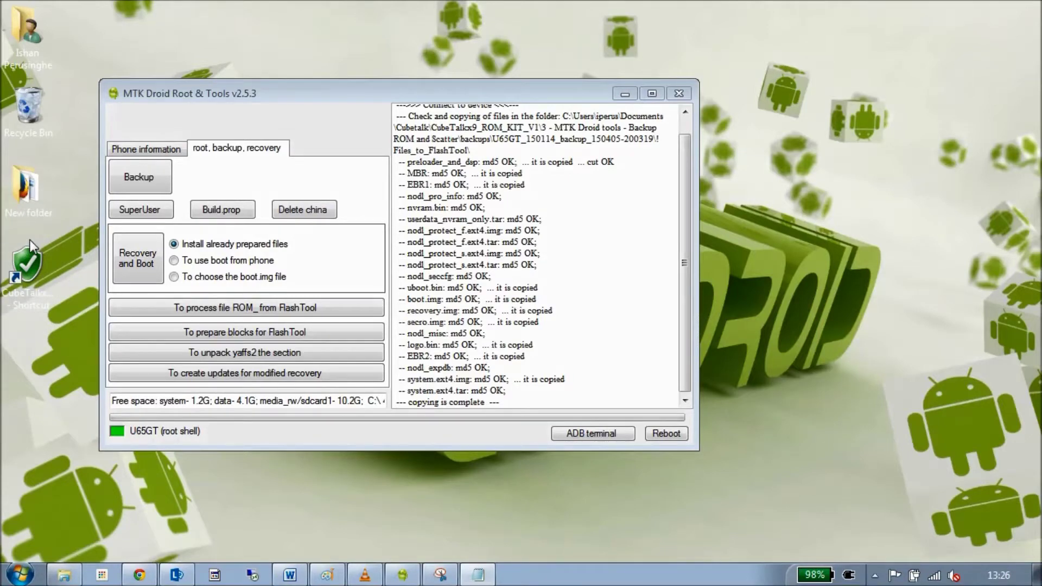
double_click(29, 276)
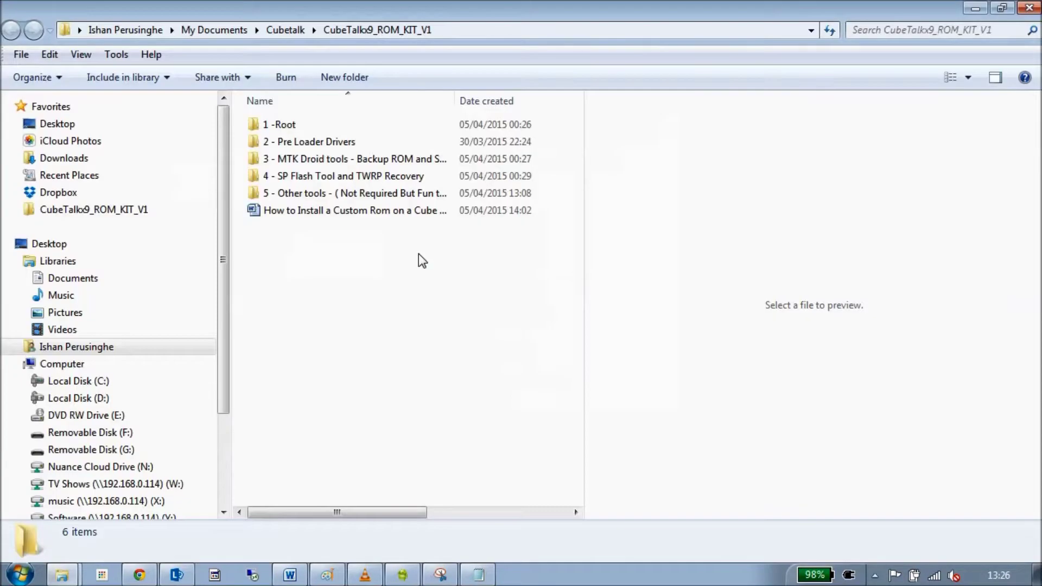
- Go through 5 - Other tools into the Mobile Uncle Tool folder and launch the IMEI console tool
double_click(307, 194)
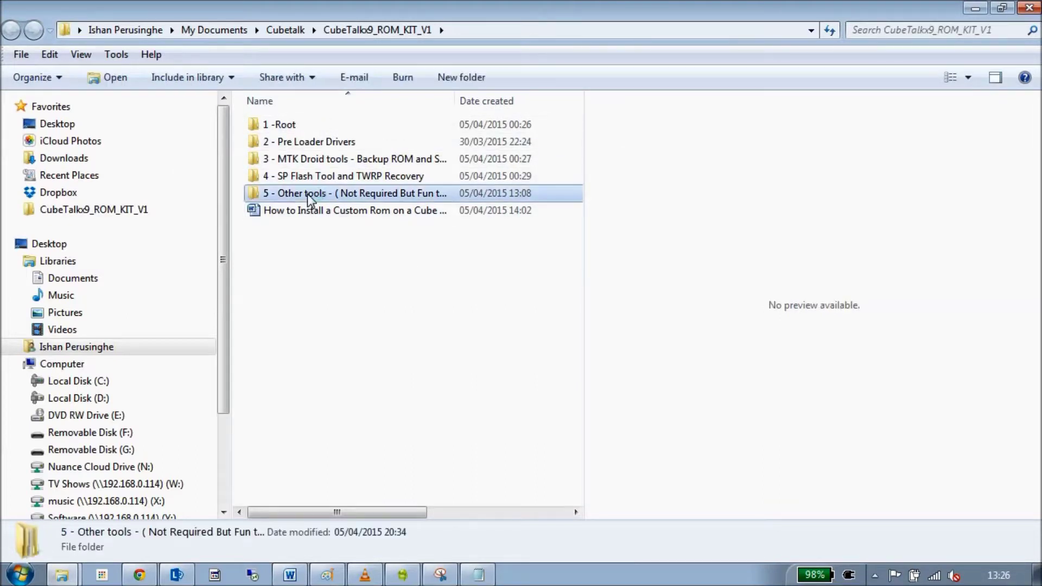
double_click(291, 142)
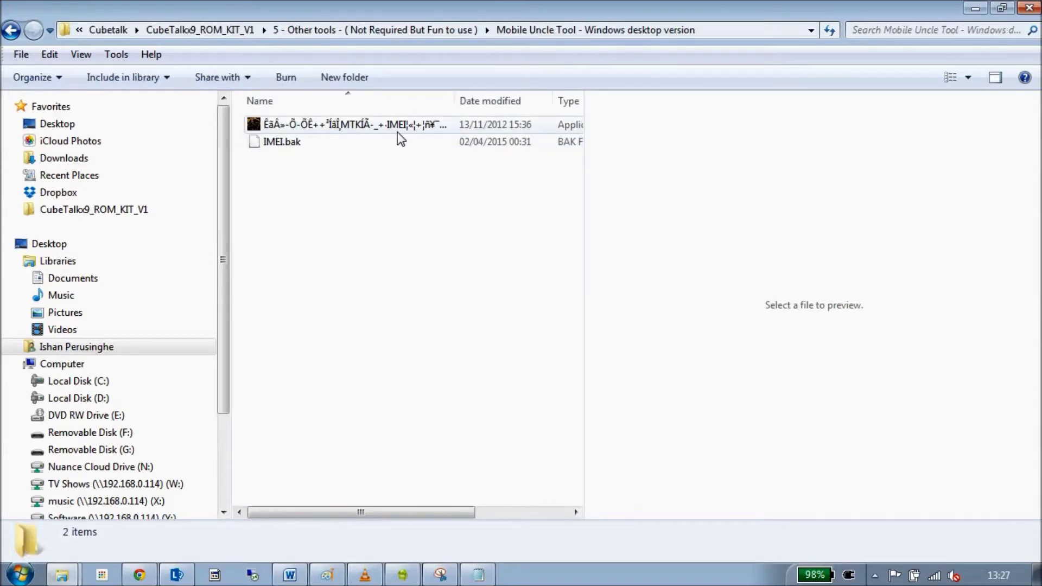
double_click(317, 122)
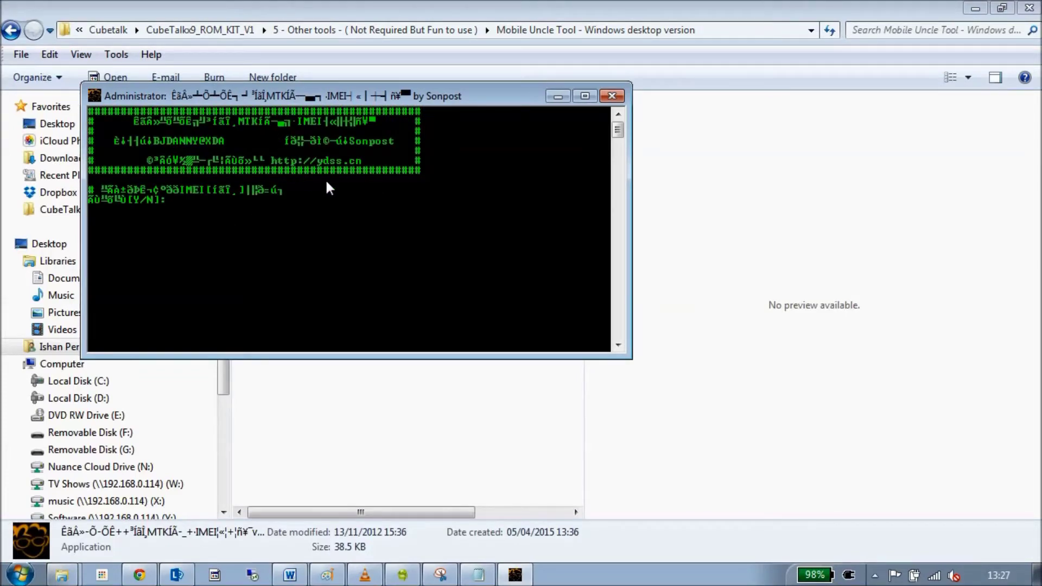
- Answer y in the console and paste the device IMEI as IMEI1
type("y")
key("Return")
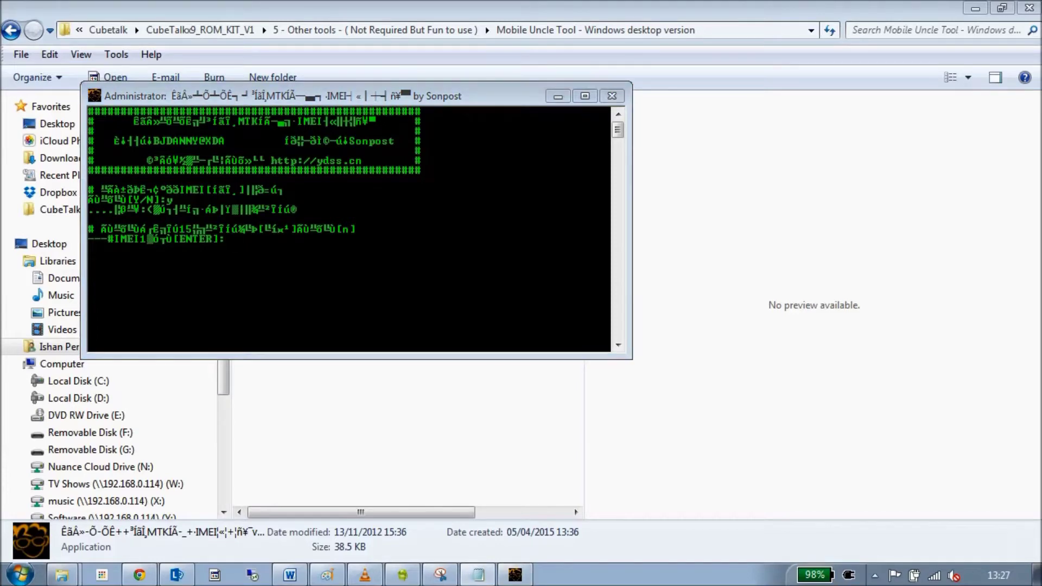
left_click(248, 239)
right_click(242, 238)
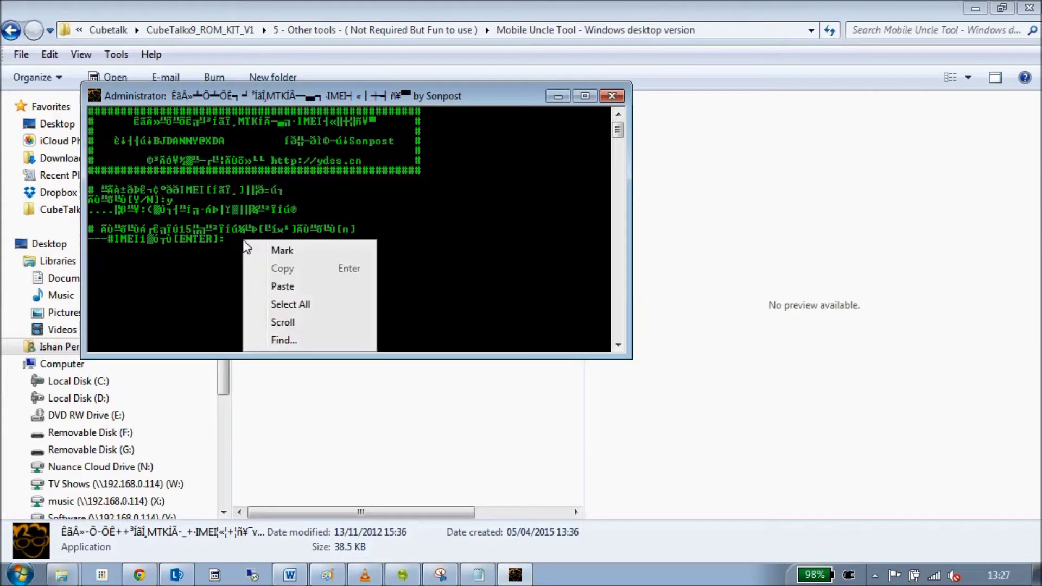
left_click(282, 286)
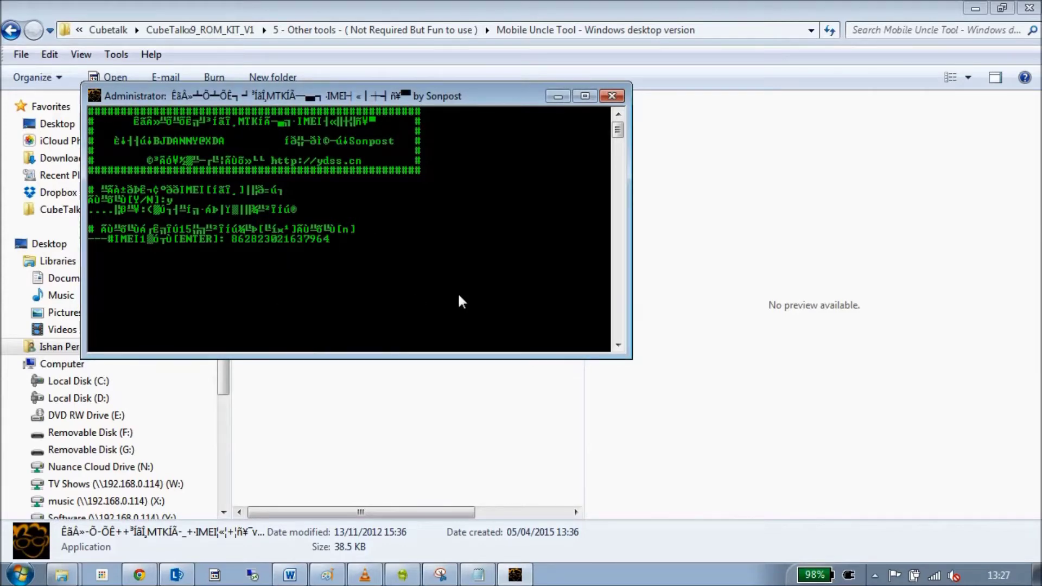
key("Return")
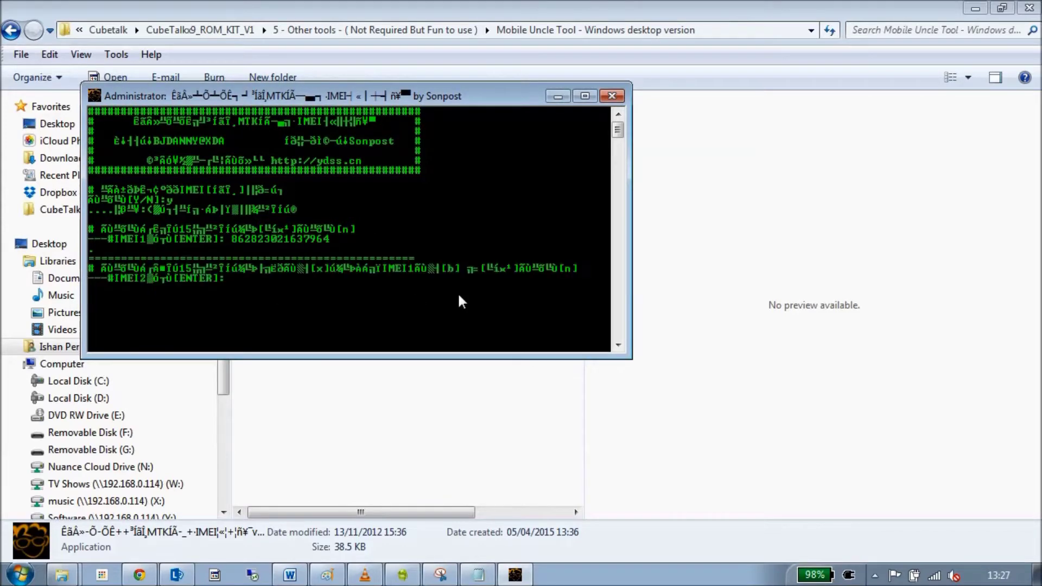
- Paste the same IMEI as IMEI2, then select the new MP0B_001_NEW file in Explorer
right_click(249, 275)
left_click(288, 323)
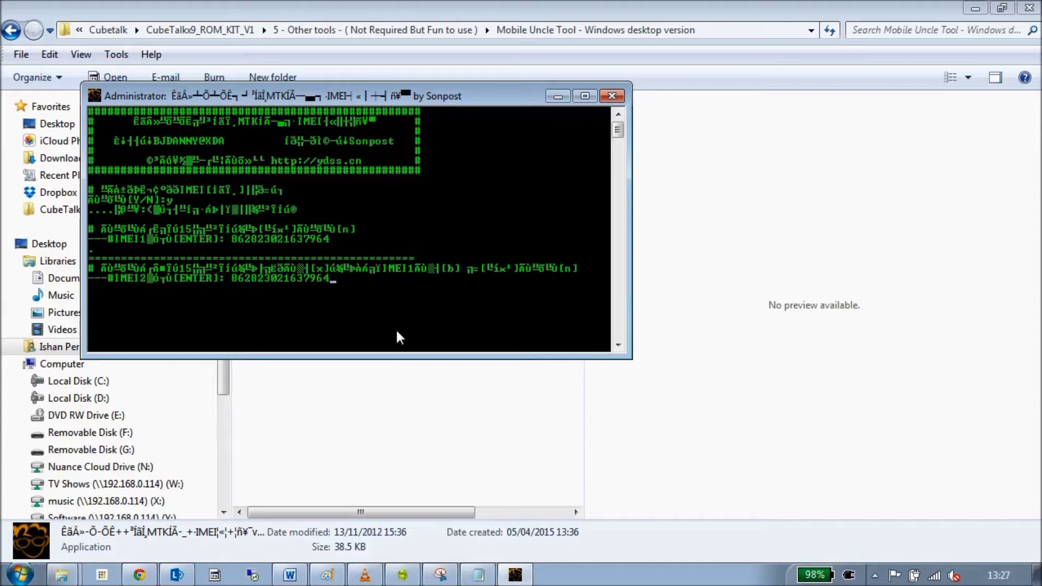
key("Return")
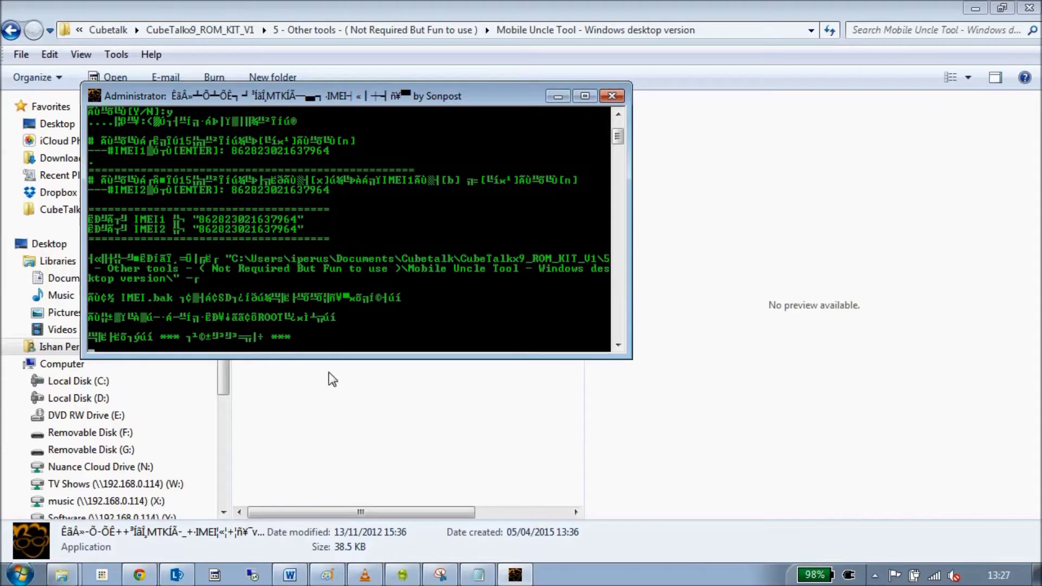
left_click_drag(347, 92, 694, 92)
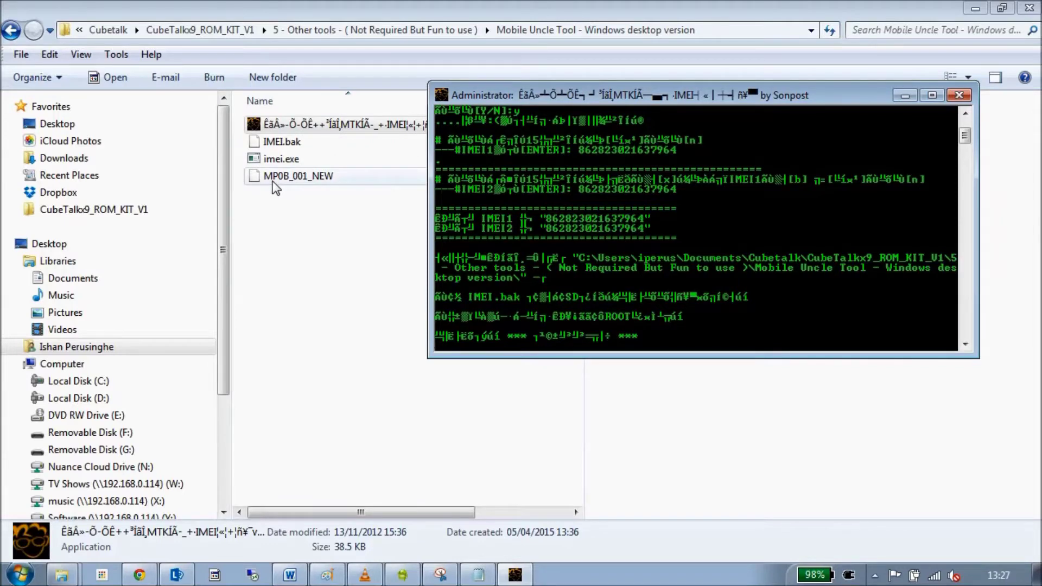
left_click(318, 177)
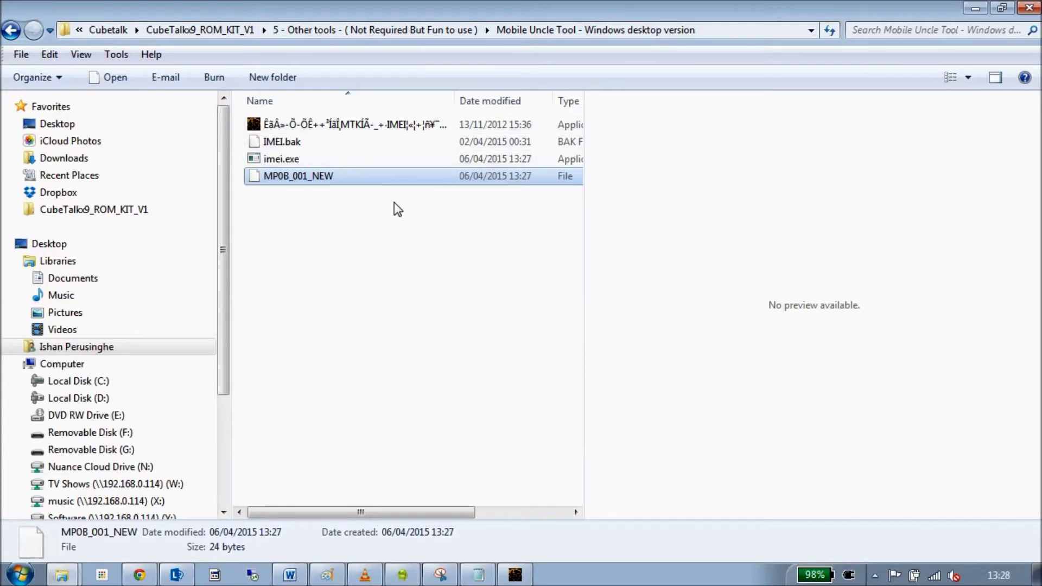
- Browse via Cubetalk to 4 - SP Flash Tool and TWRP Recovery > 4 - SP_Flash_Tool_v5.1352.01 and select flash_tool.exe
left_click(363, 31)
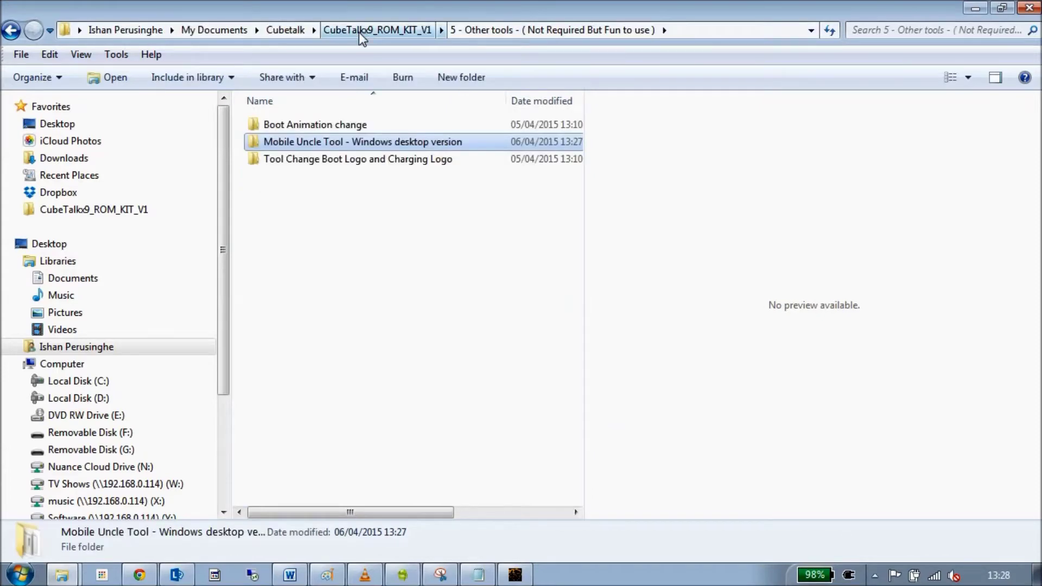
left_click(283, 30)
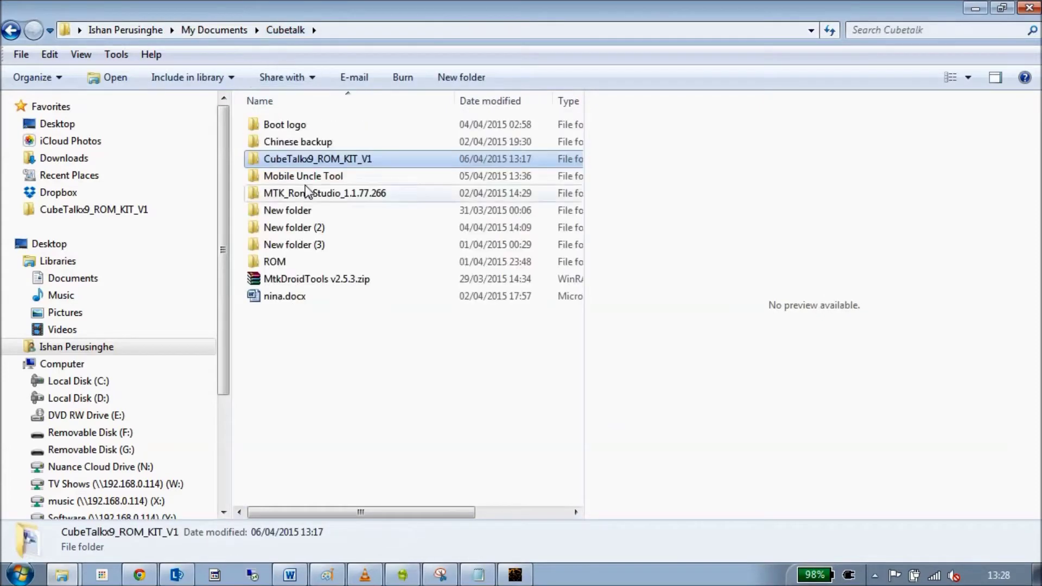
double_click(294, 159)
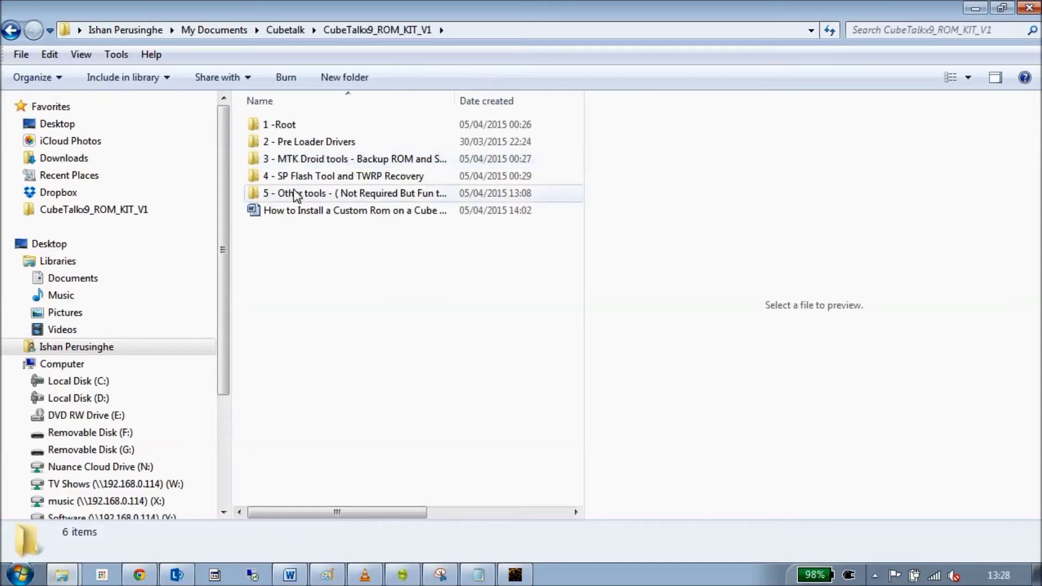
double_click(298, 178)
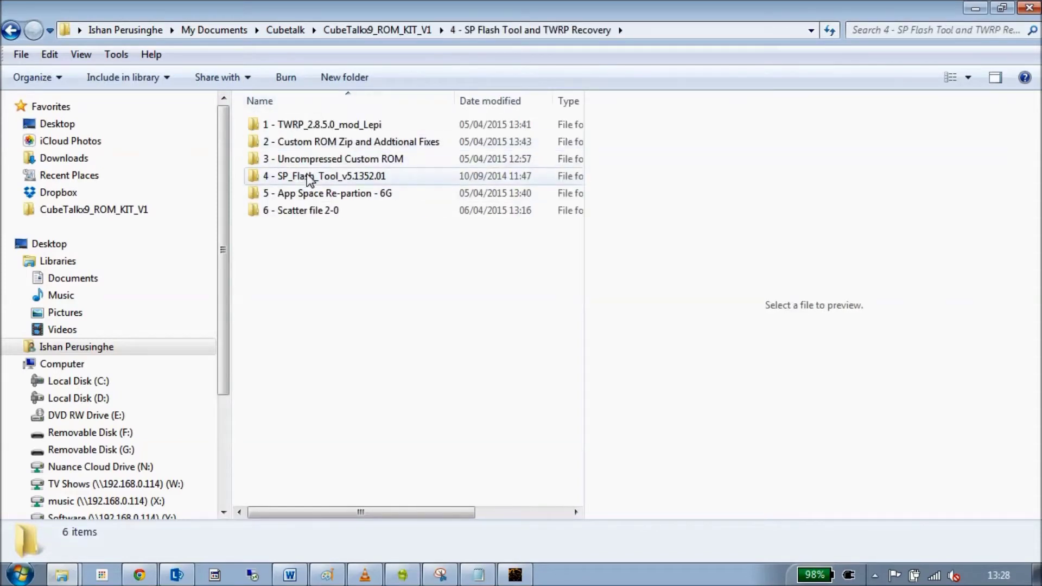
double_click(307, 179)
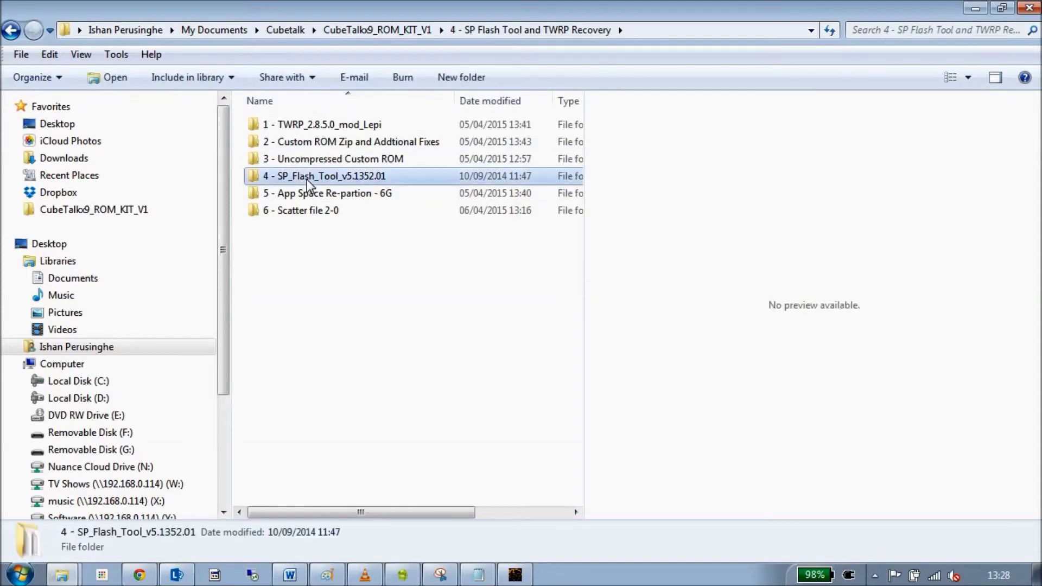
left_click(292, 336)
- Launch flash_tool.exe, move its window up, and open the scatter-loading file chooser
double_click(292, 334)
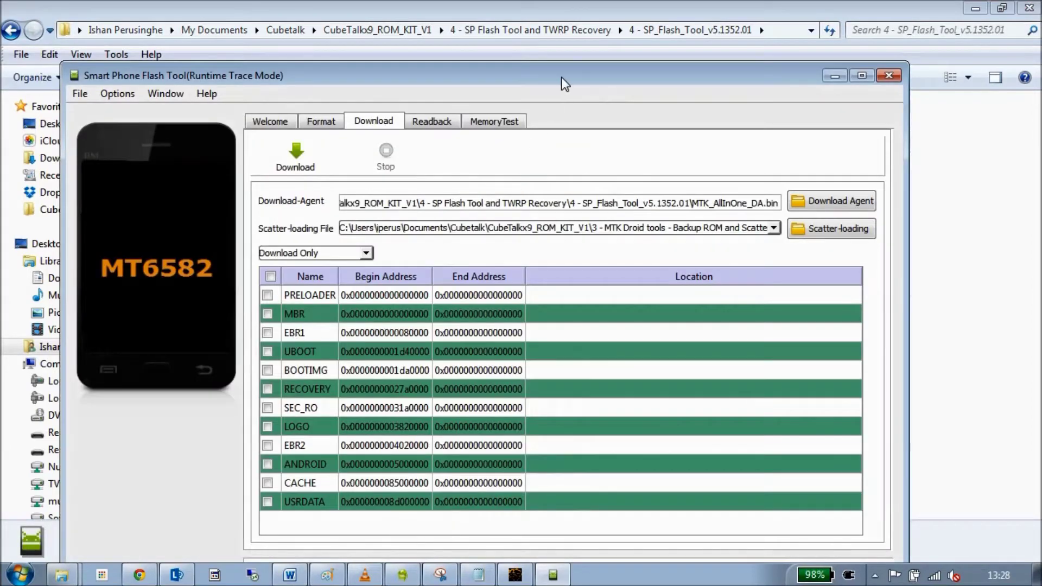
left_click_drag(562, 77, 539, 25)
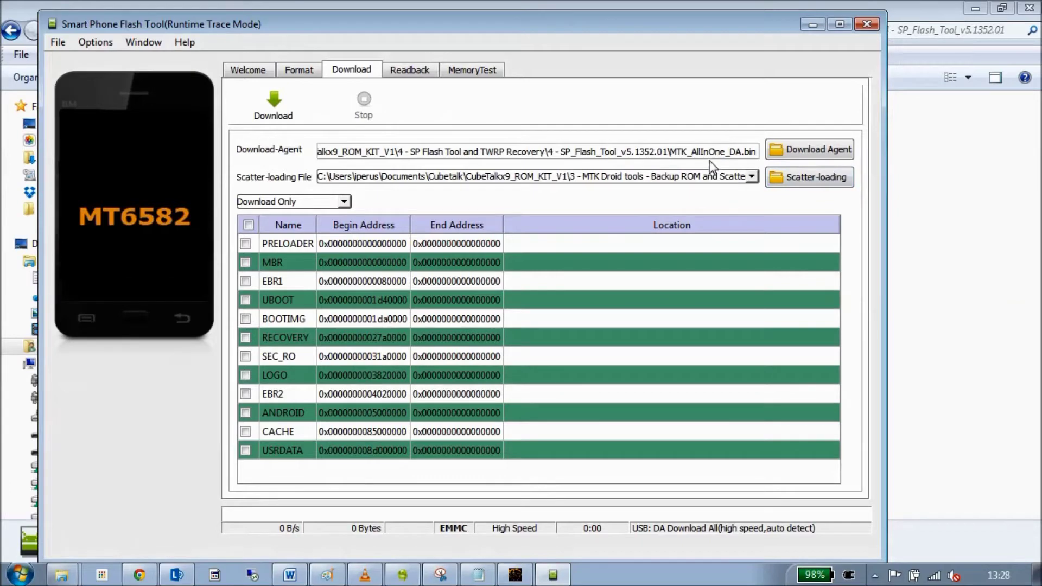
left_click(802, 180)
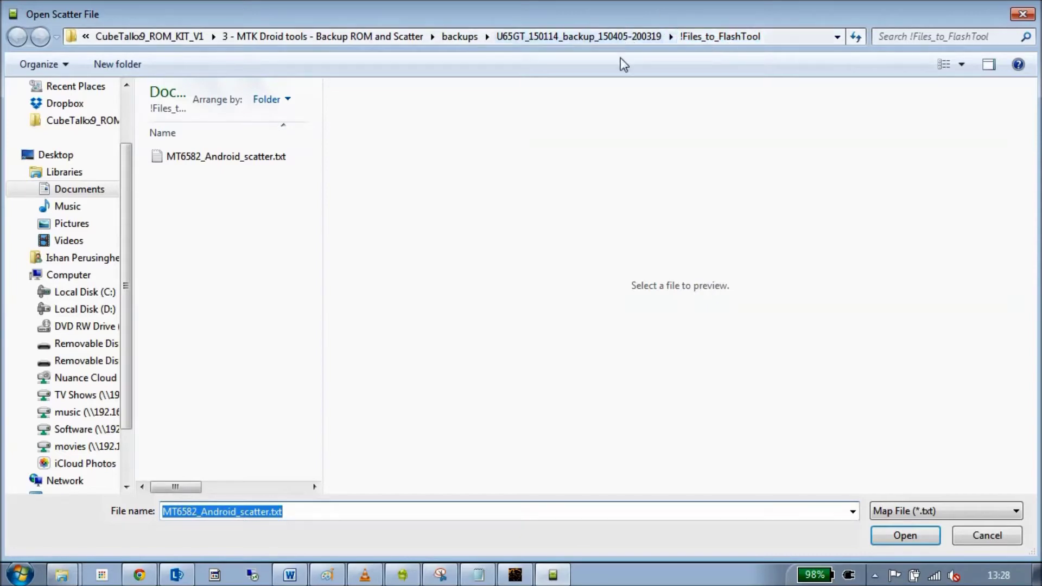
- Load MT6582_Android_scatter.txt from !Files_to_FlashTool into the Download tab
double_click(216, 157)
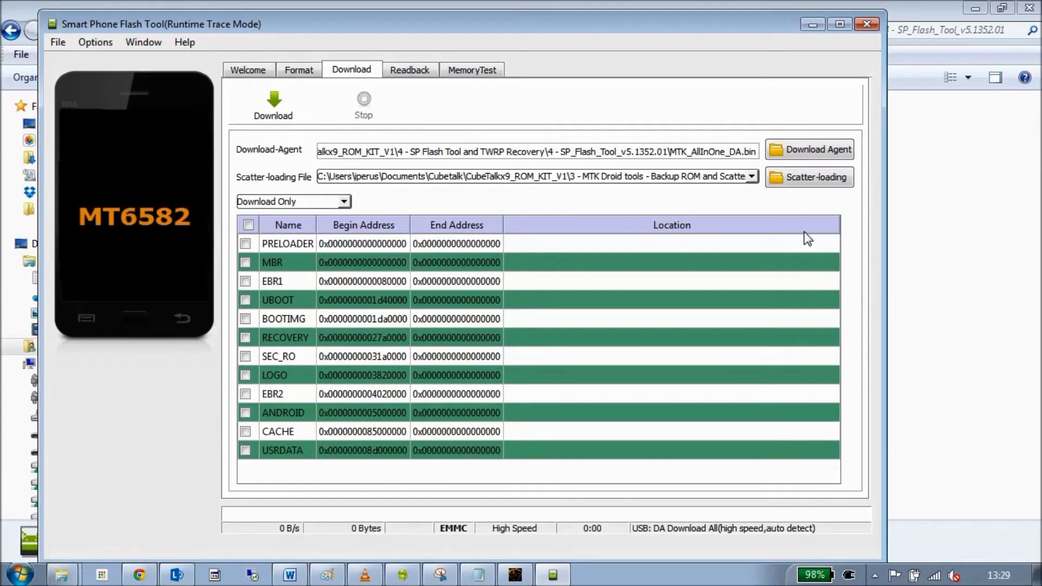
- Browse to 4 - SP Flash Tool and TWRP Recovery > 6 - Scatter file 2-0 and copy MT6592_Android_scatter.txt
left_click(63, 576)
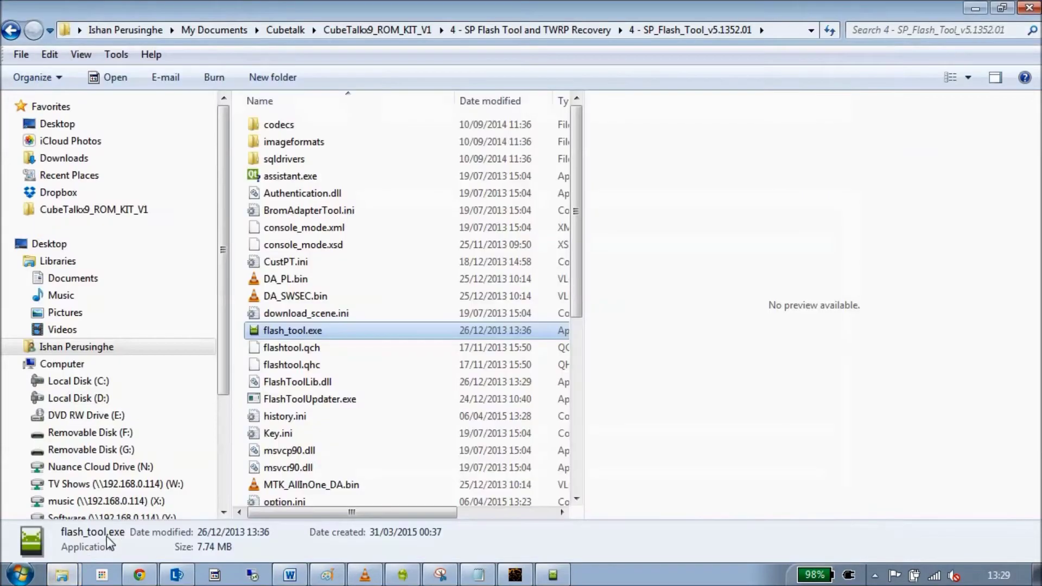
left_click(405, 31)
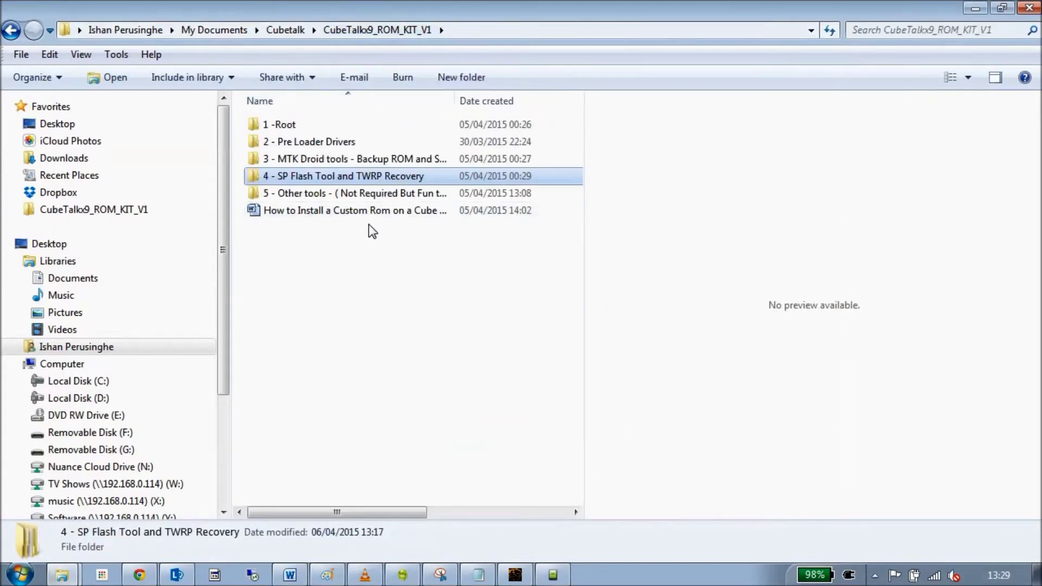
double_click(319, 177)
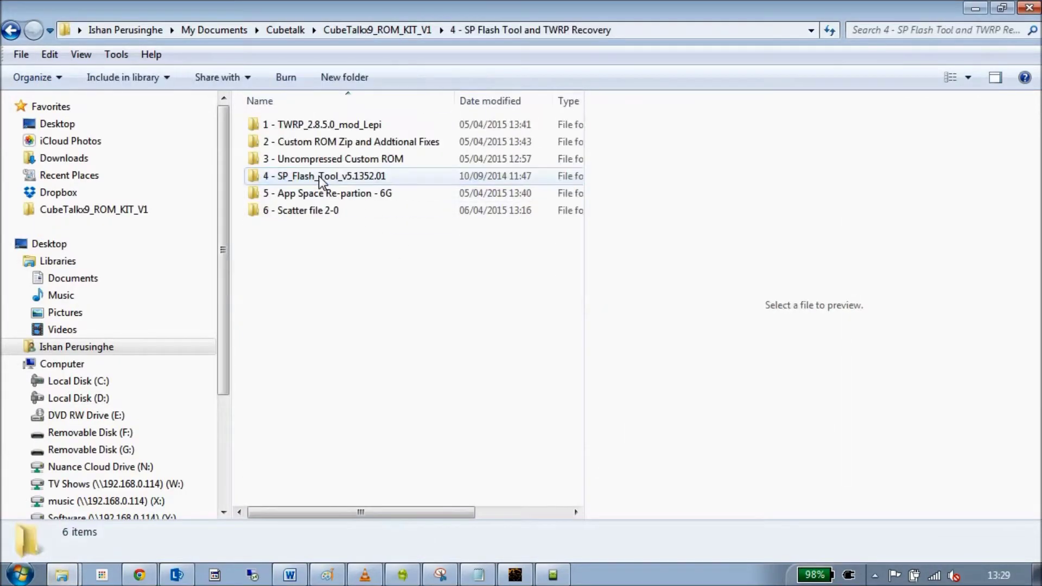
double_click(308, 212)
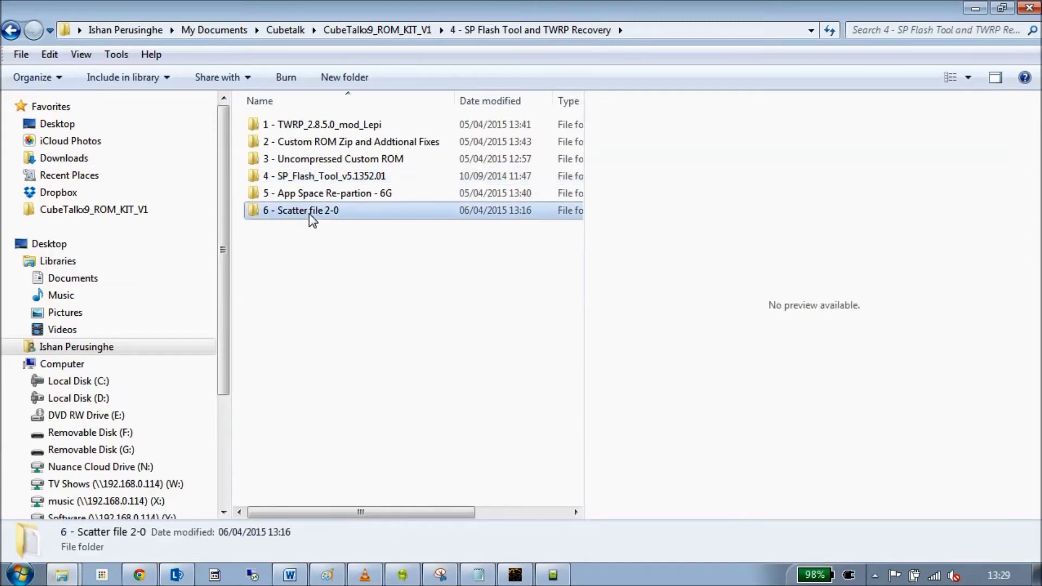
left_click(311, 128)
right_click(312, 124)
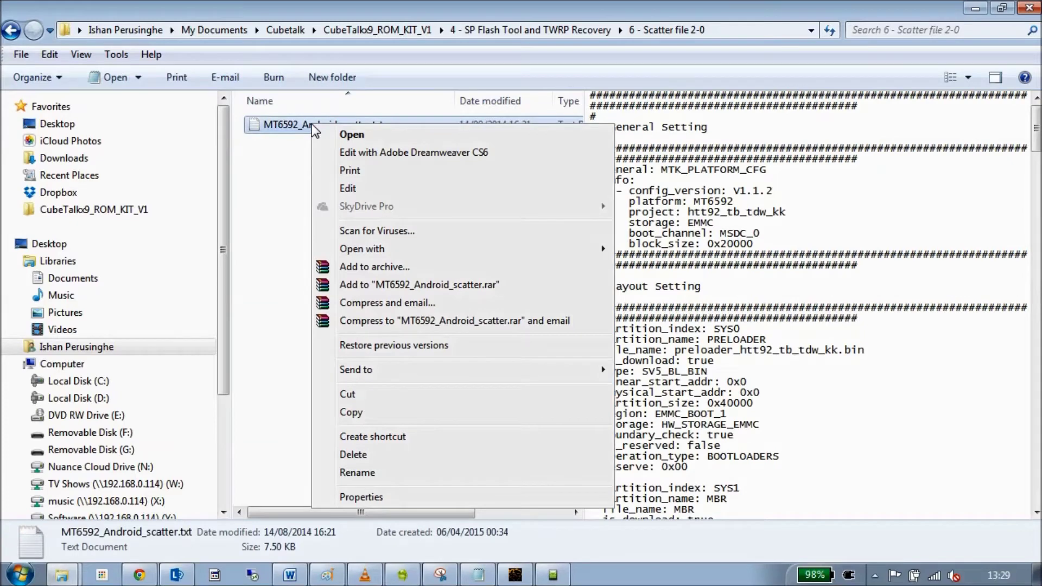
left_click(364, 411)
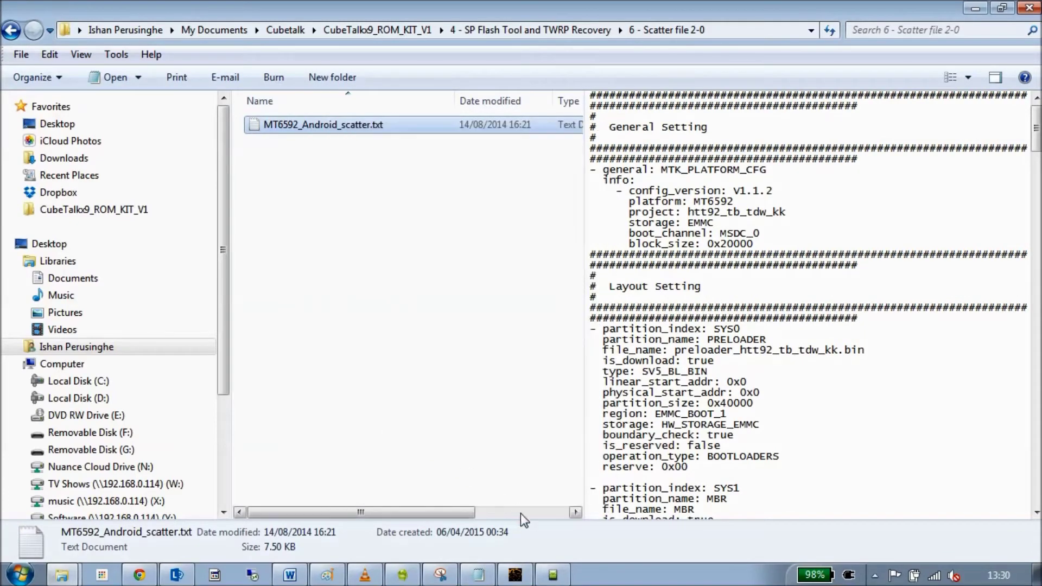
left_click(553, 575)
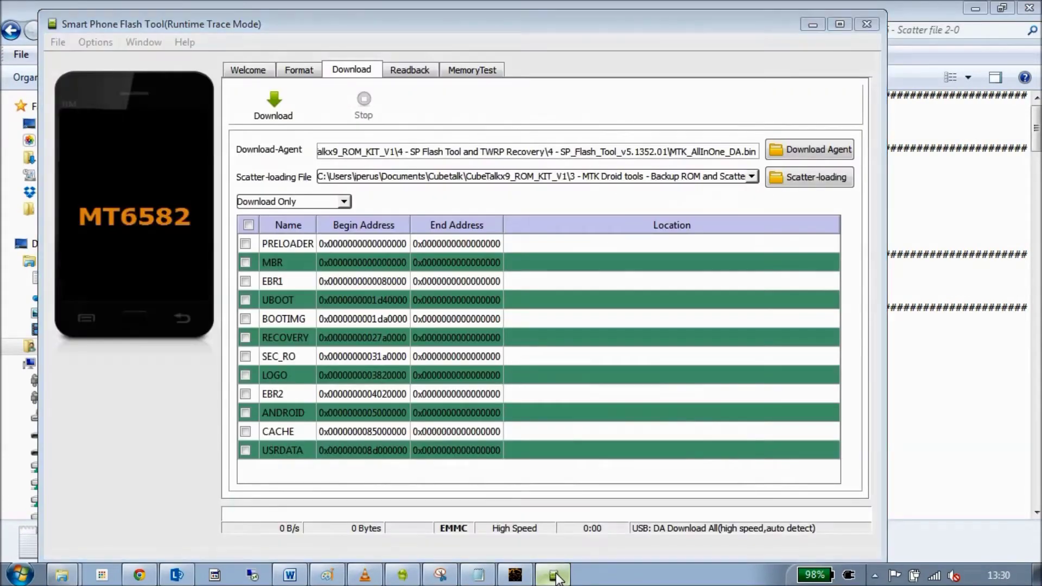
left_click(554, 575)
left_click(529, 30)
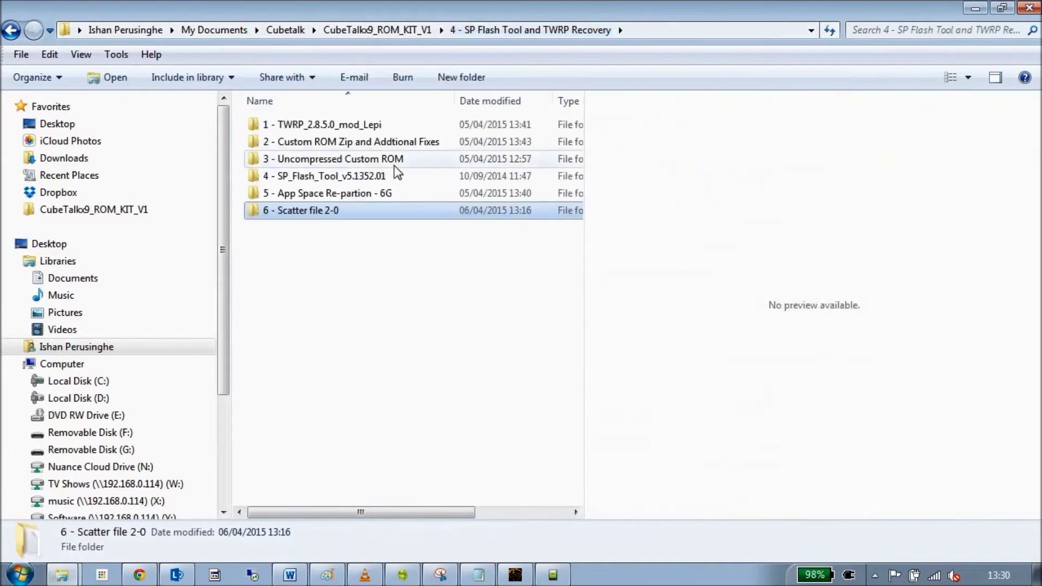
left_click(347, 179)
double_click(347, 179)
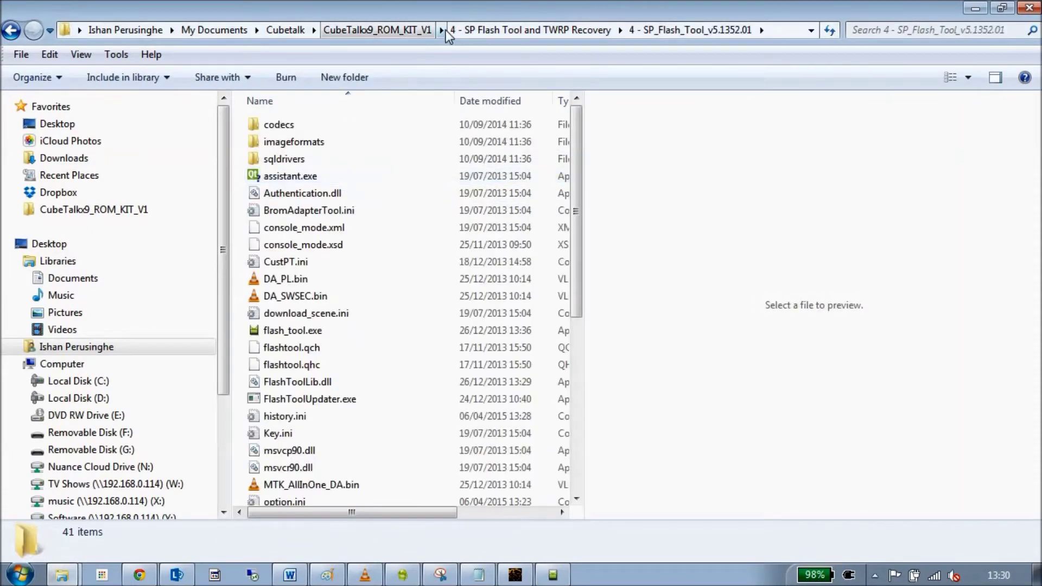
left_click(410, 31)
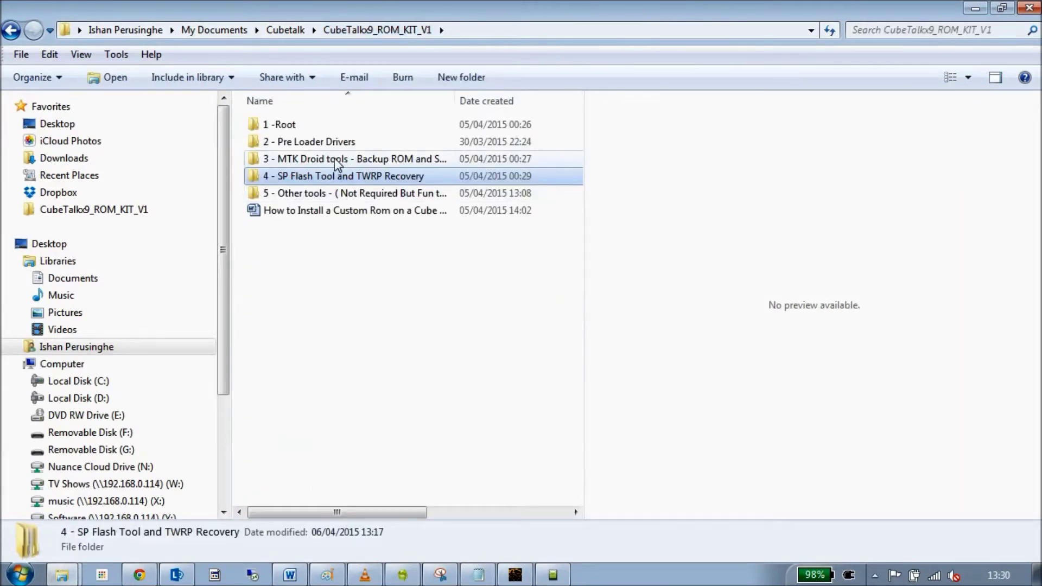
double_click(335, 158)
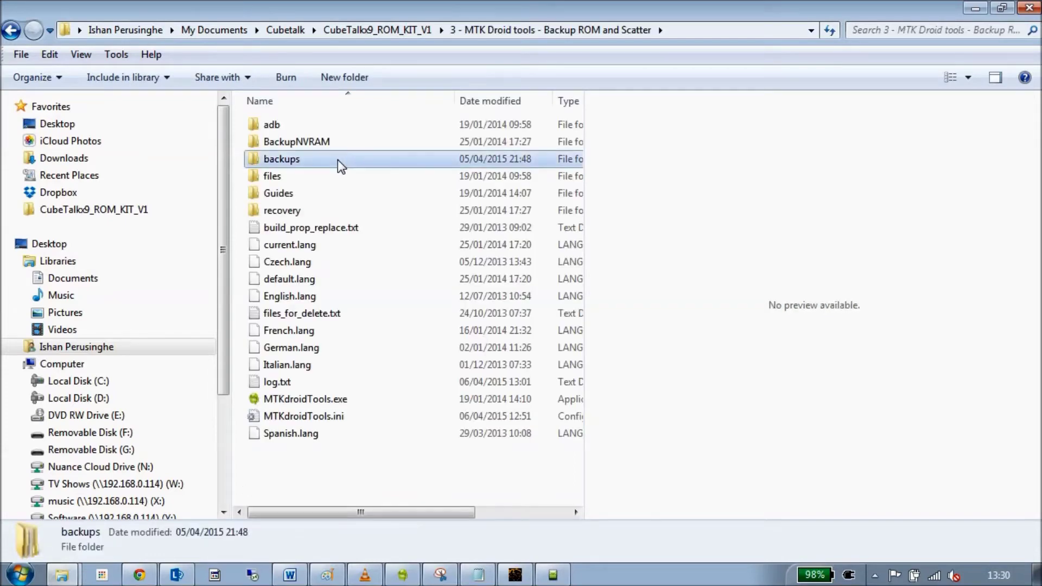
double_click(338, 160)
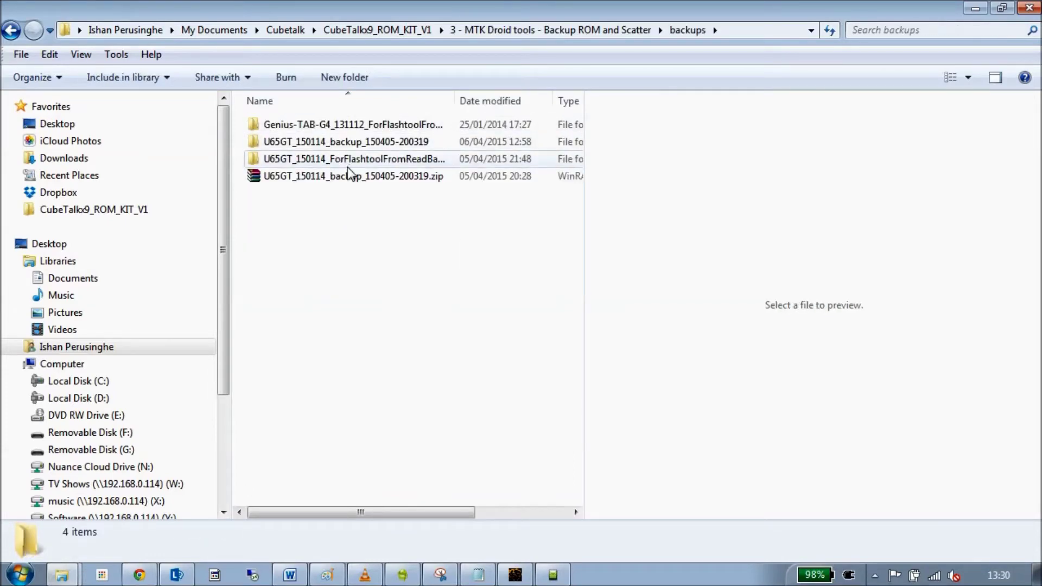
left_click(349, 143)
double_click(349, 144)
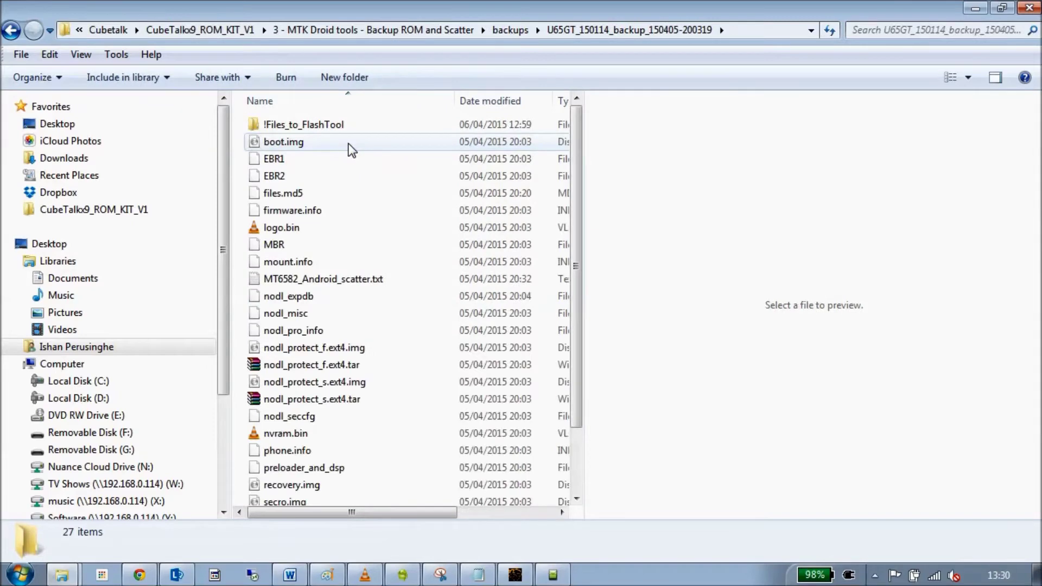
double_click(318, 126)
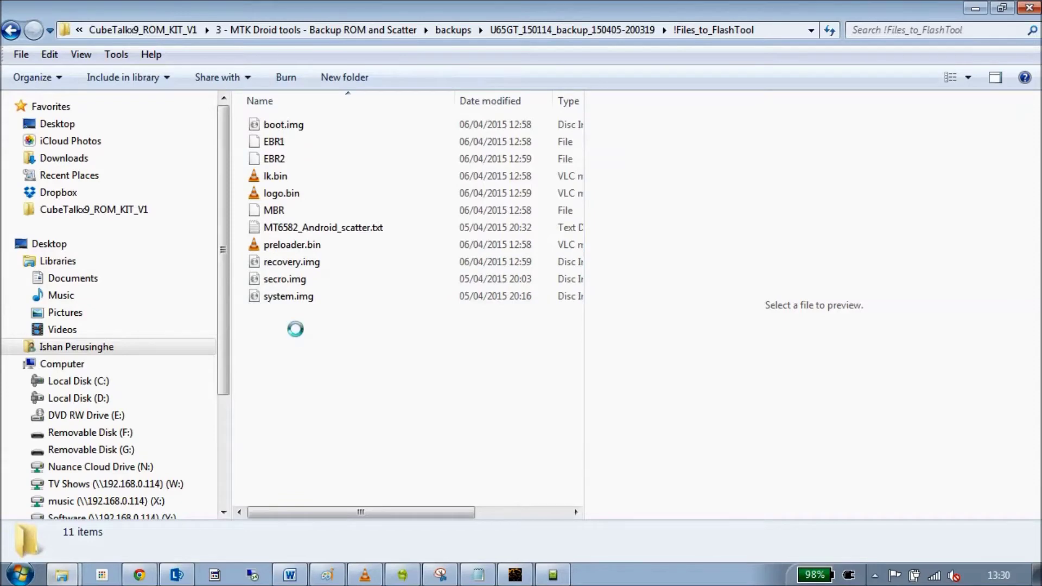
- Paste MT6592_Android_scatter.txt there and delete the old MT6582_Android_scatter.txt
right_click(296, 331)
left_click(351, 190)
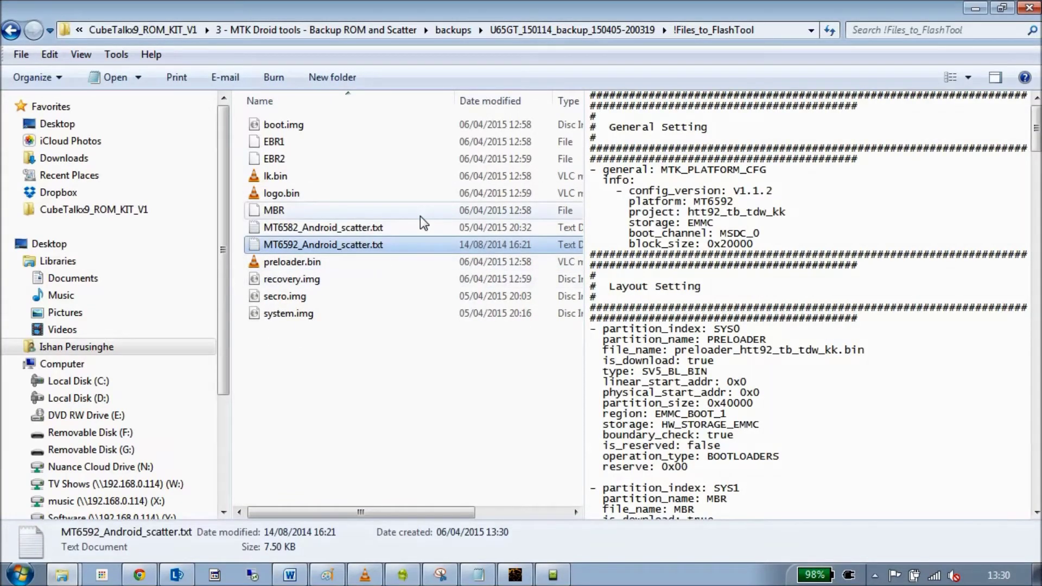
left_click(387, 227)
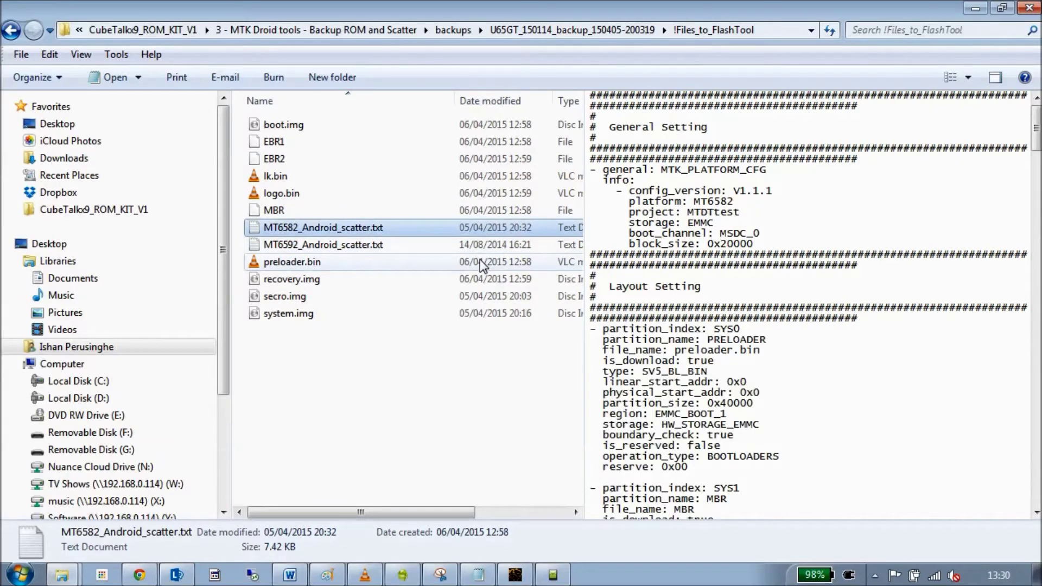
key("Delete")
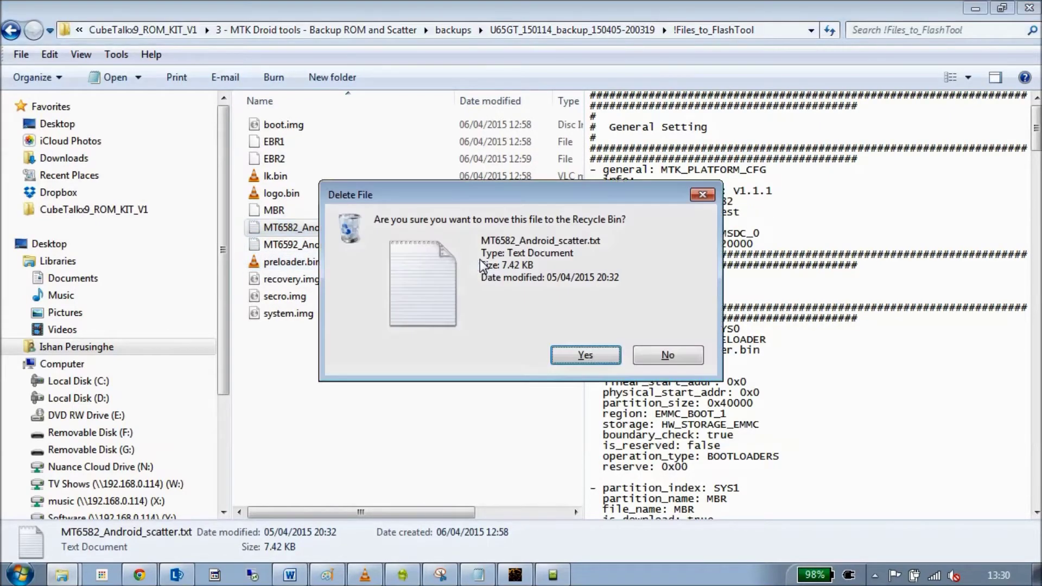
key("Return")
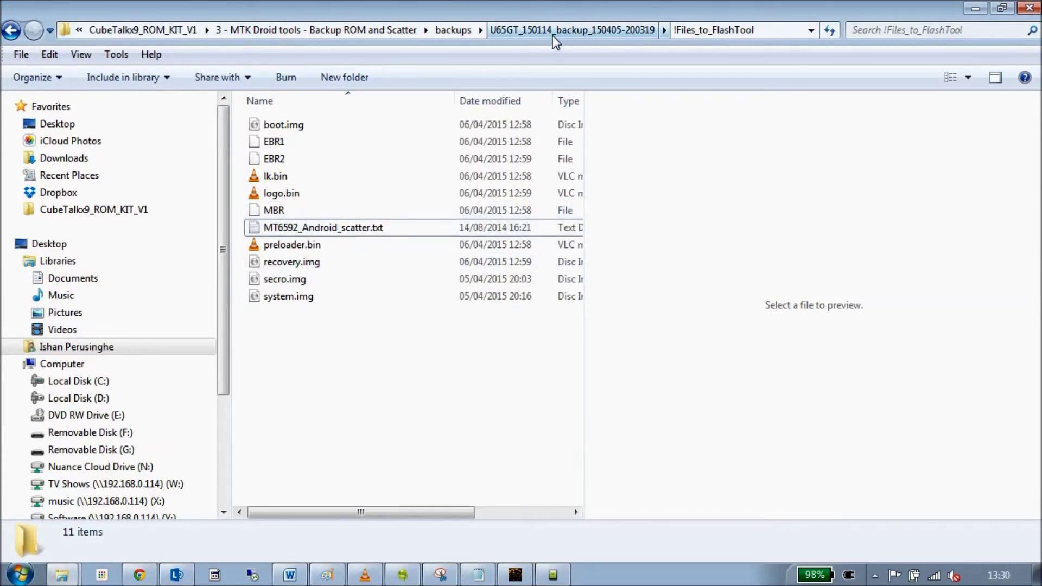
left_click(558, 577)
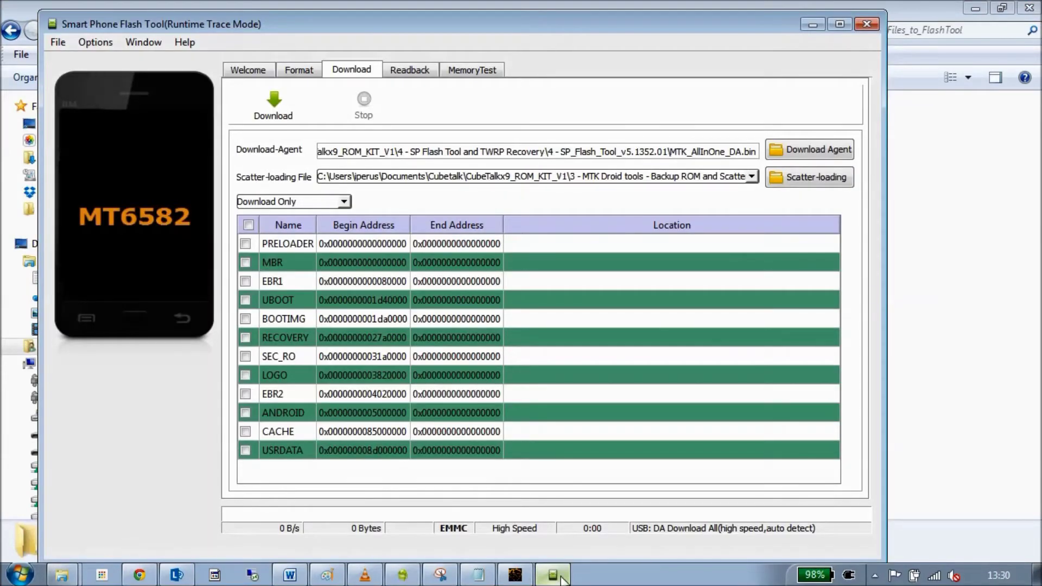
- Load MT6592_Android_scatter.txt from !Files_to_FlashTool and maximize the SP Flash Tool window
left_click(817, 177)
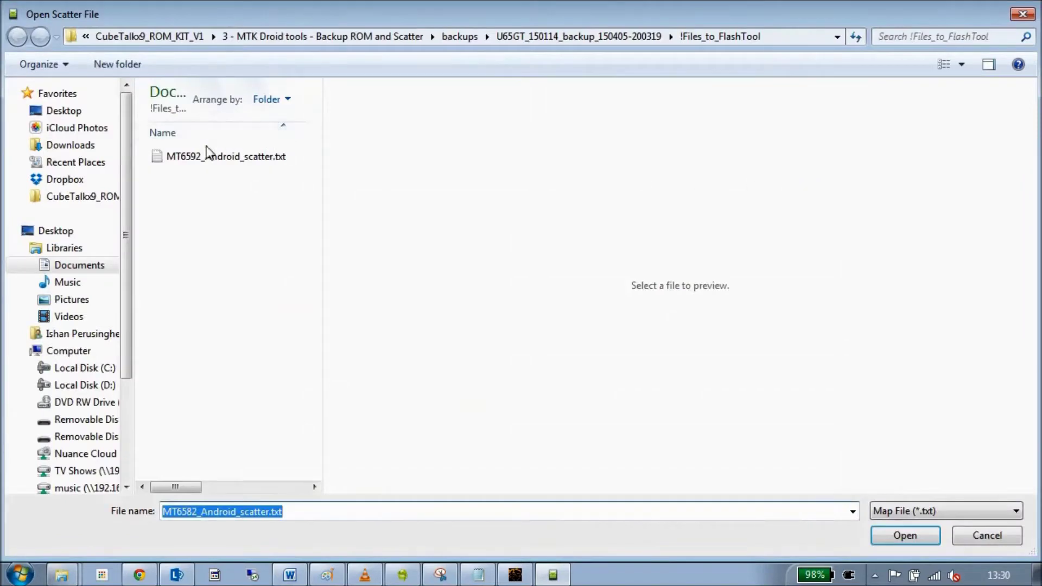
left_click(209, 157)
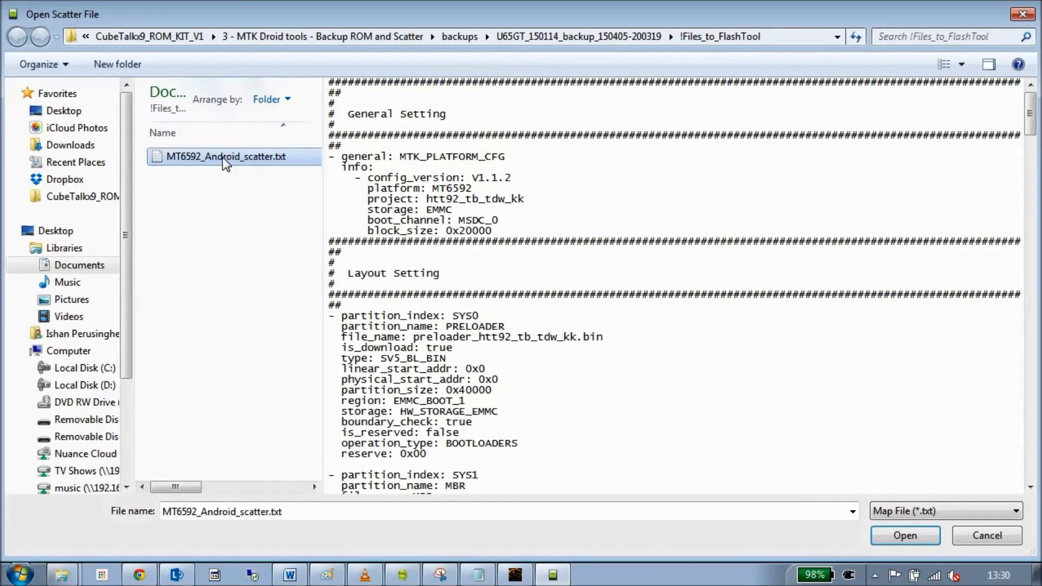
double_click(224, 159)
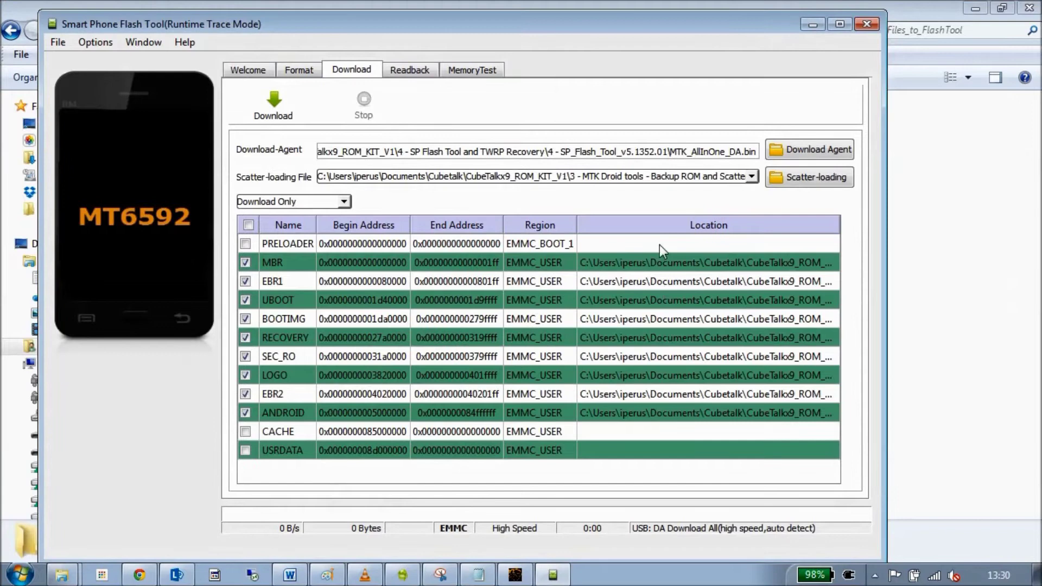
left_click(839, 25)
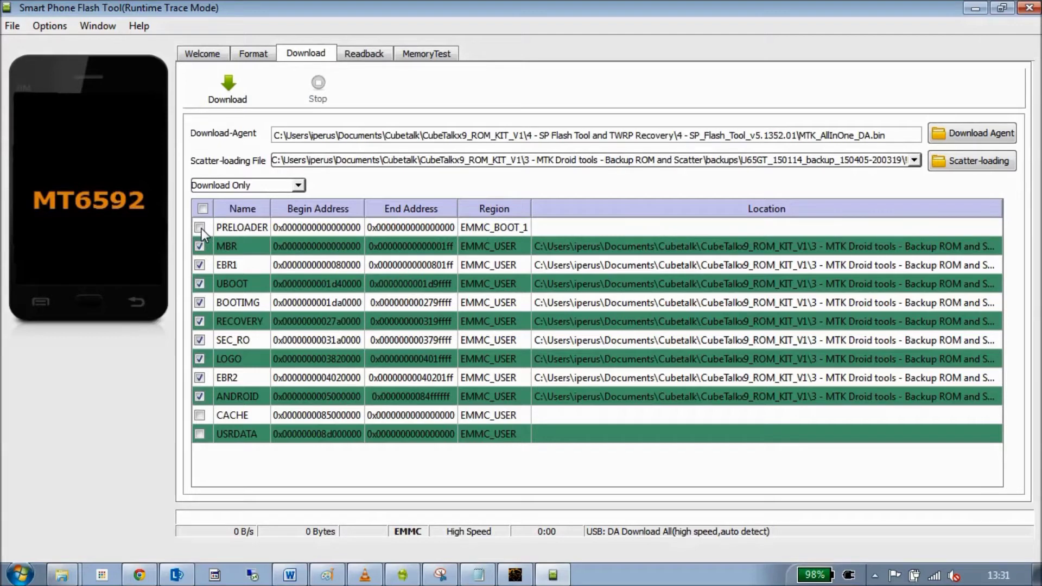
double_click(610, 227)
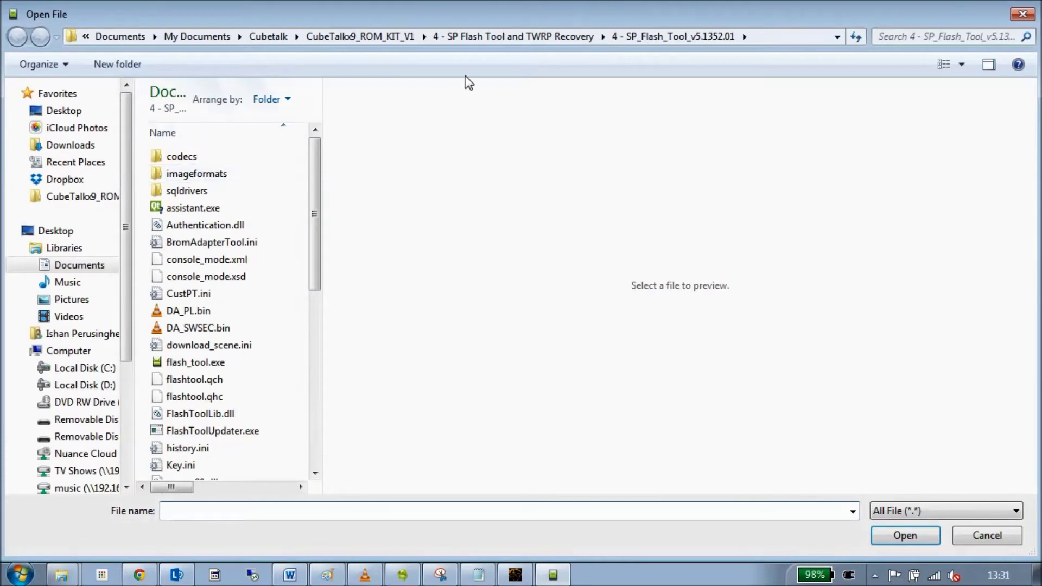
left_click(360, 38)
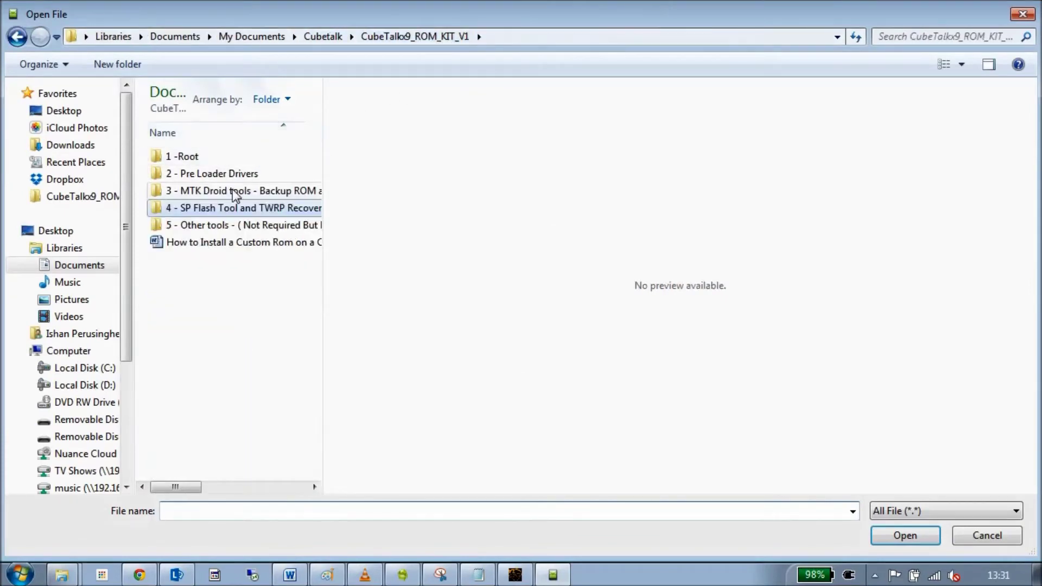
double_click(232, 190)
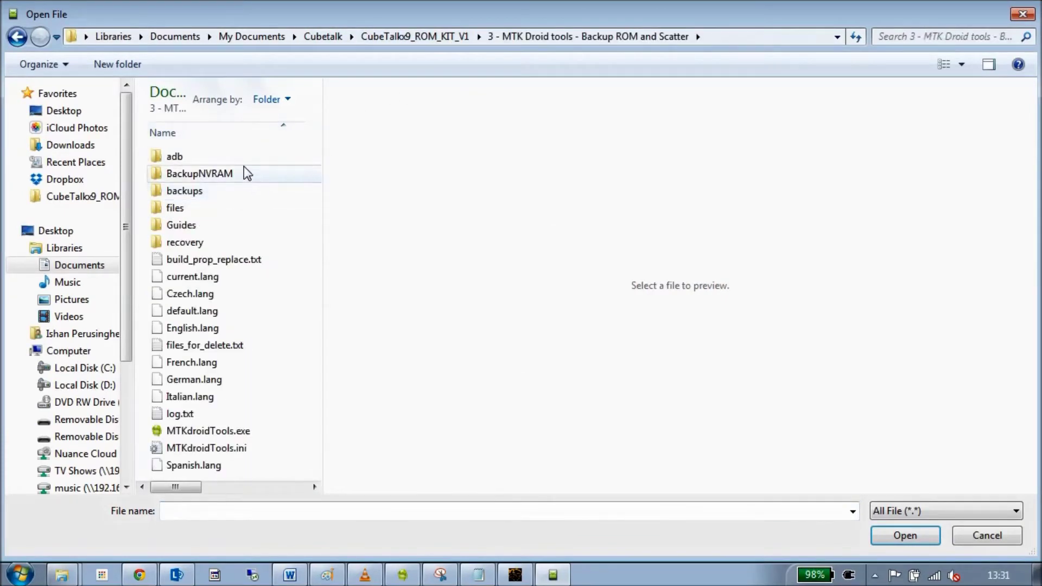
double_click(225, 193)
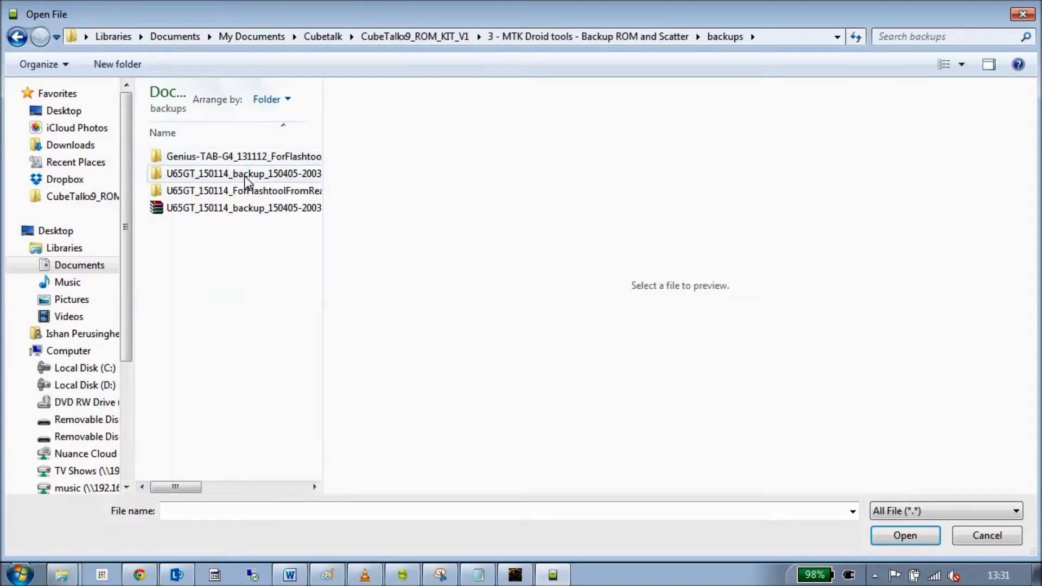
double_click(246, 173)
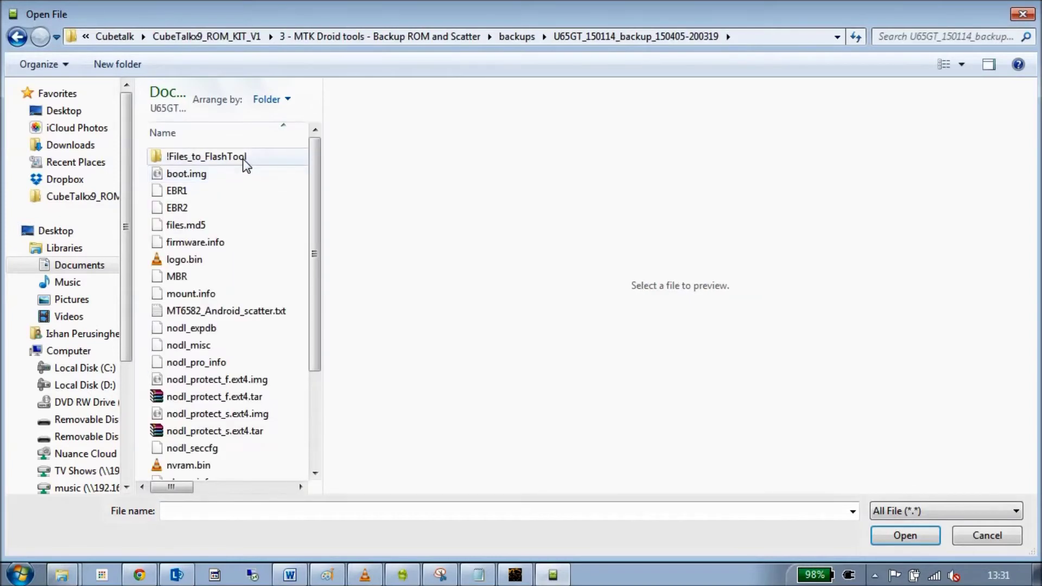
double_click(243, 158)
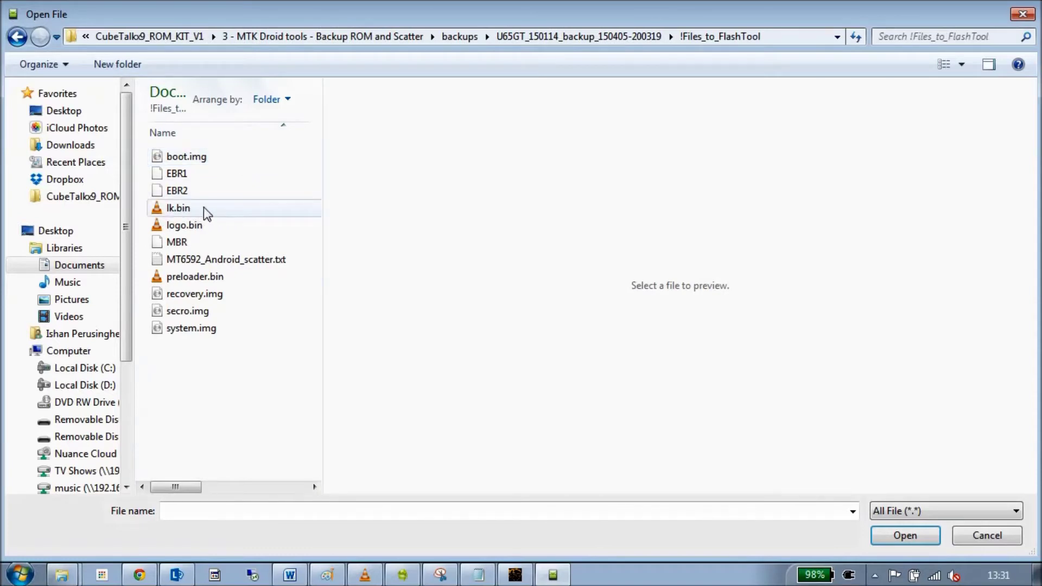
double_click(223, 278)
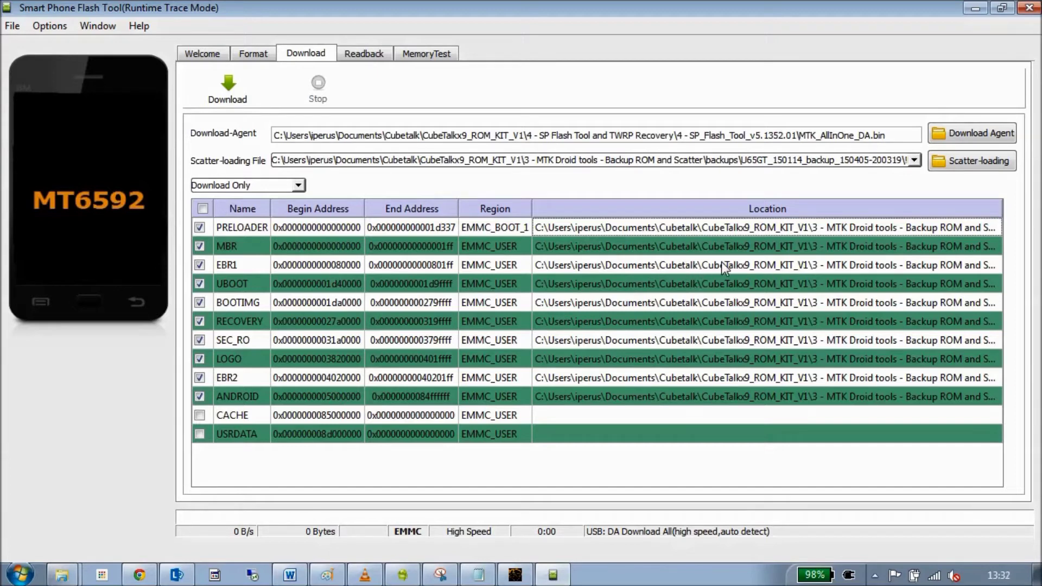
- From EBR1's Location cell, choose EBR1_6GIG in 4 - SP Flash Tool and TWRP Recovery > 5 - App Space Re-partion - 6G
double_click(655, 265)
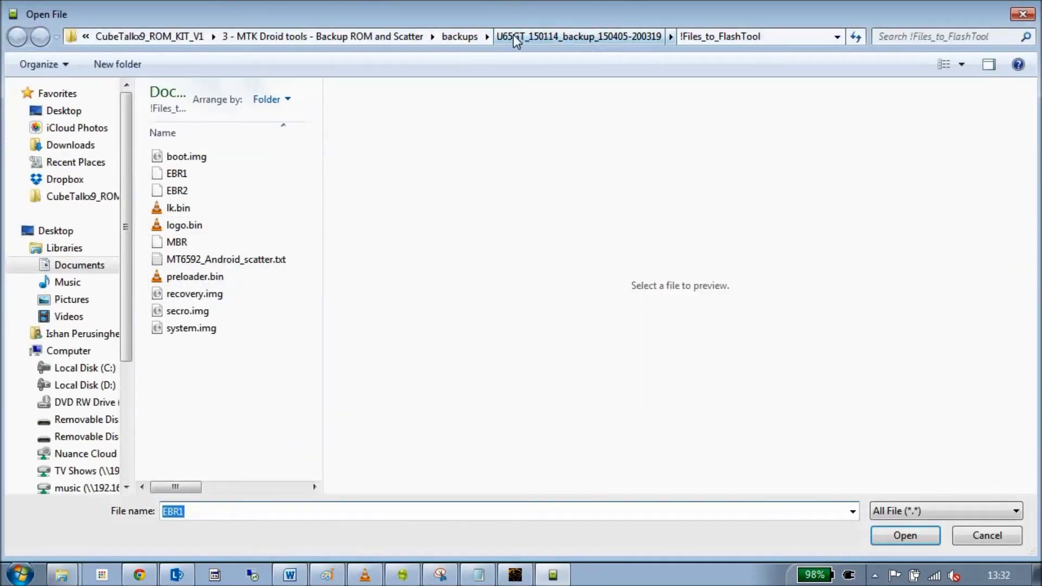
left_click(328, 35)
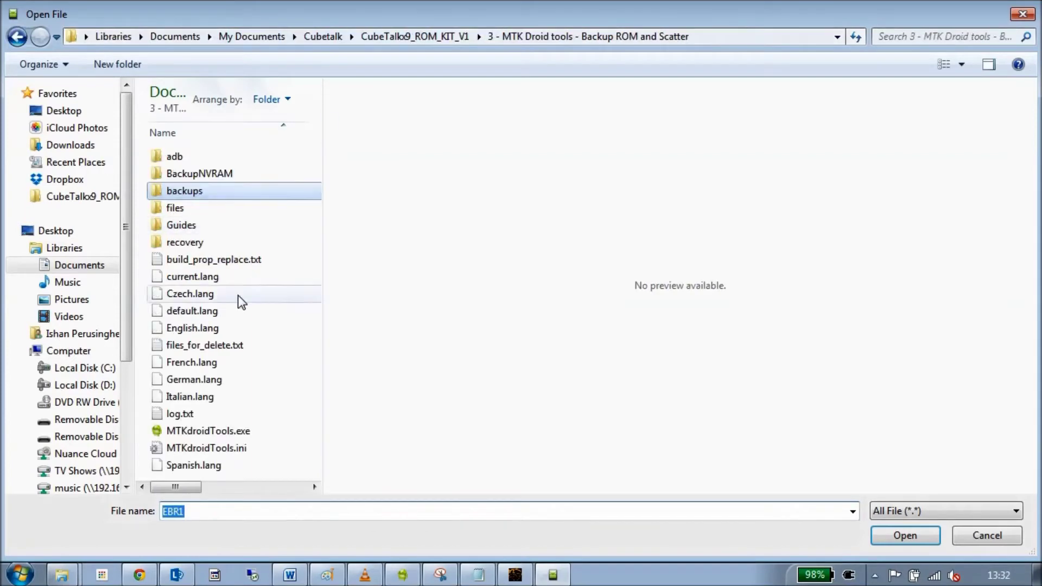
left_click(373, 36)
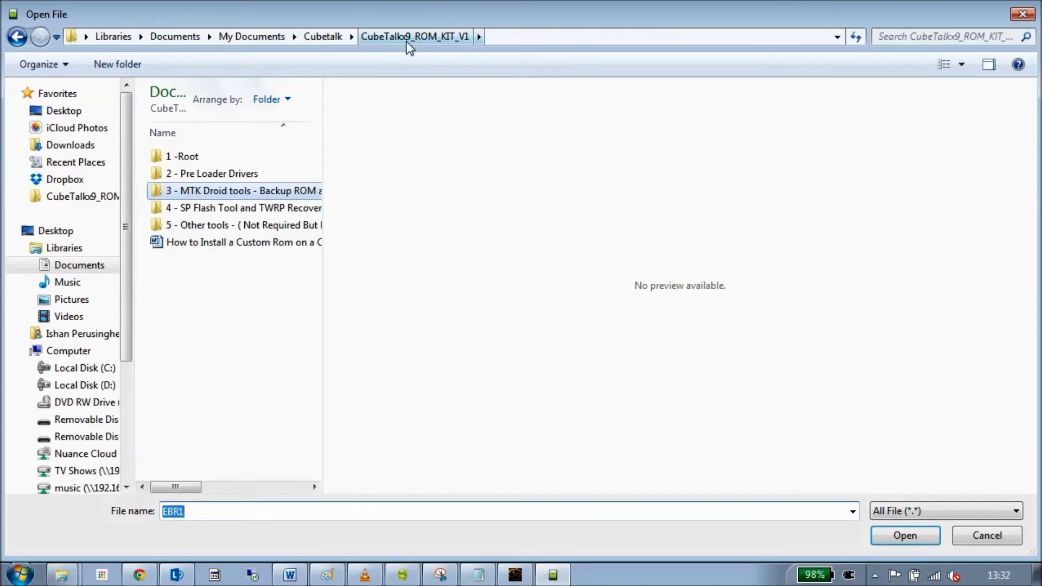
left_click(257, 212)
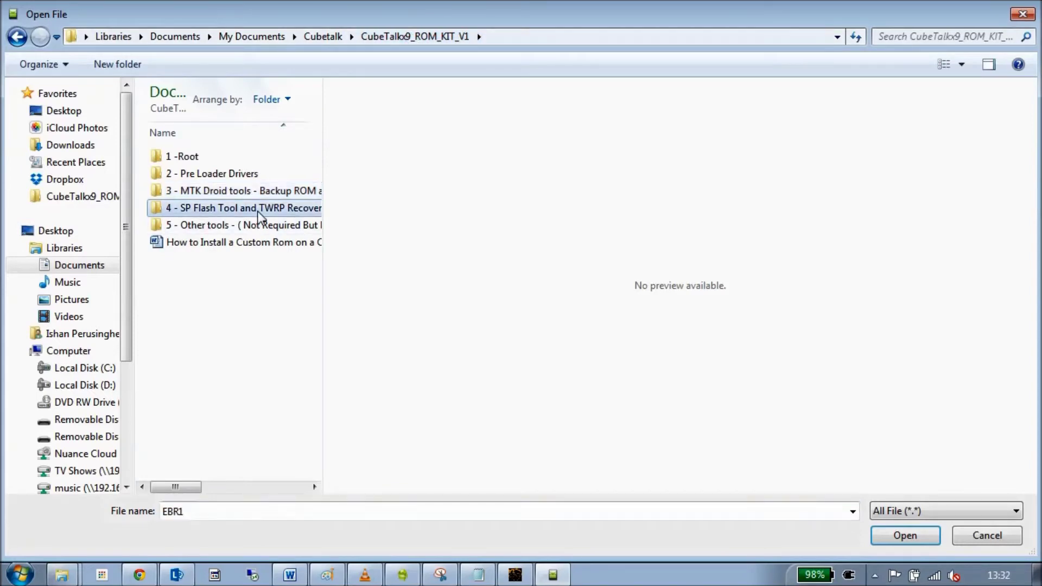
double_click(257, 212)
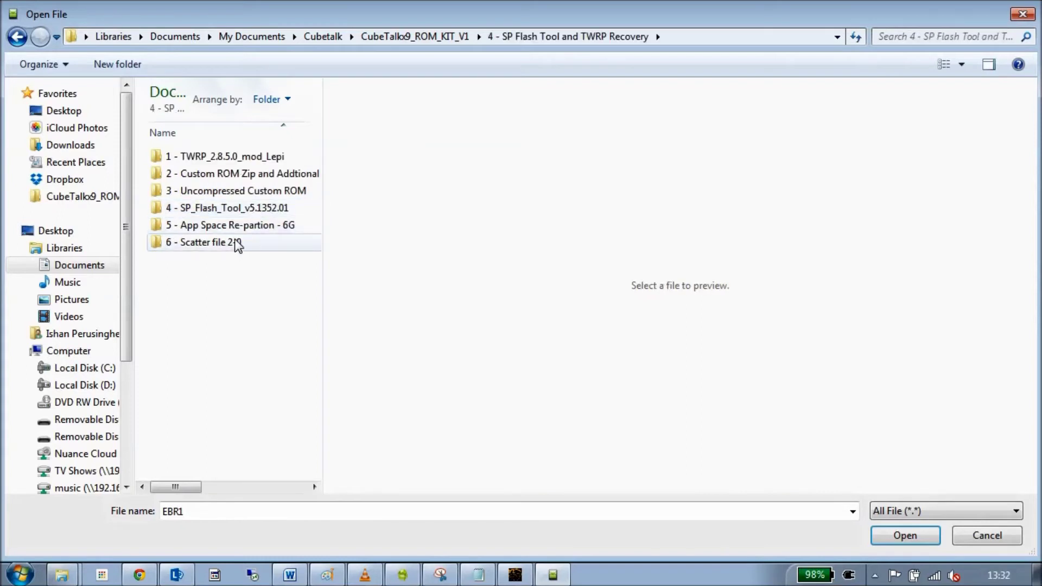
left_click_drag(233, 207, 213, 228)
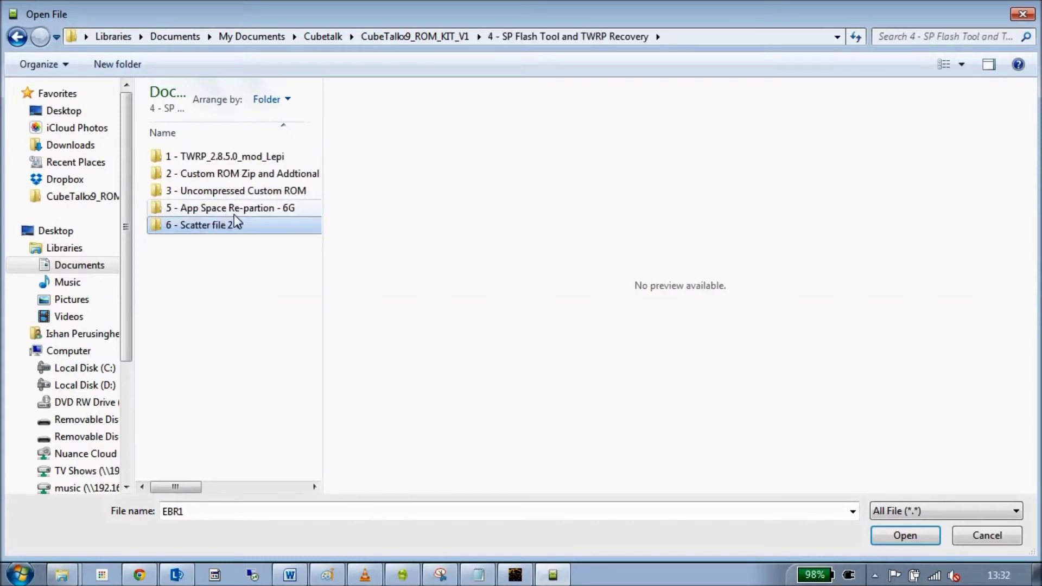
key("ctrl+z")
left_click(231, 225)
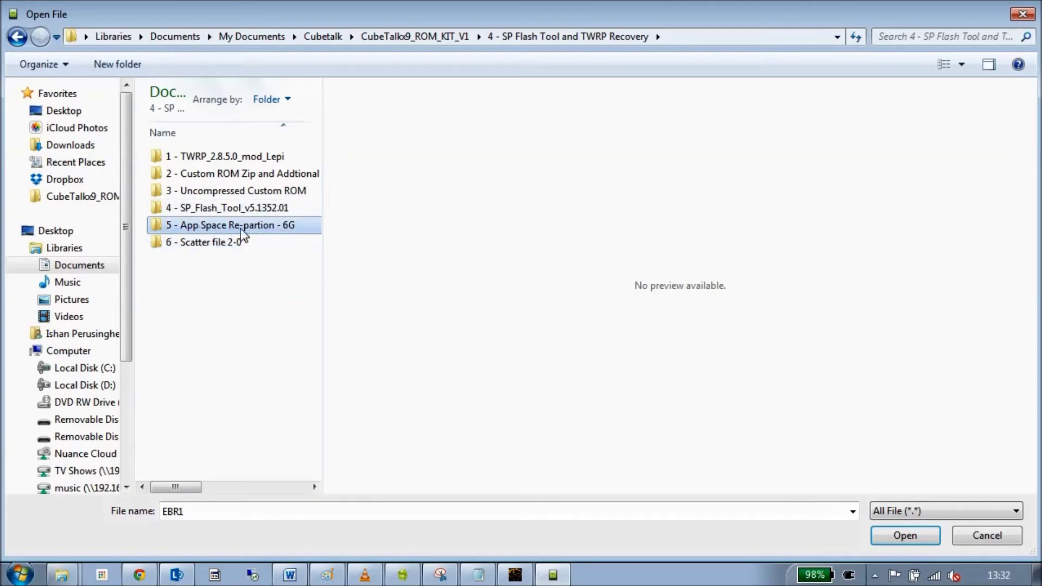
double_click(244, 228)
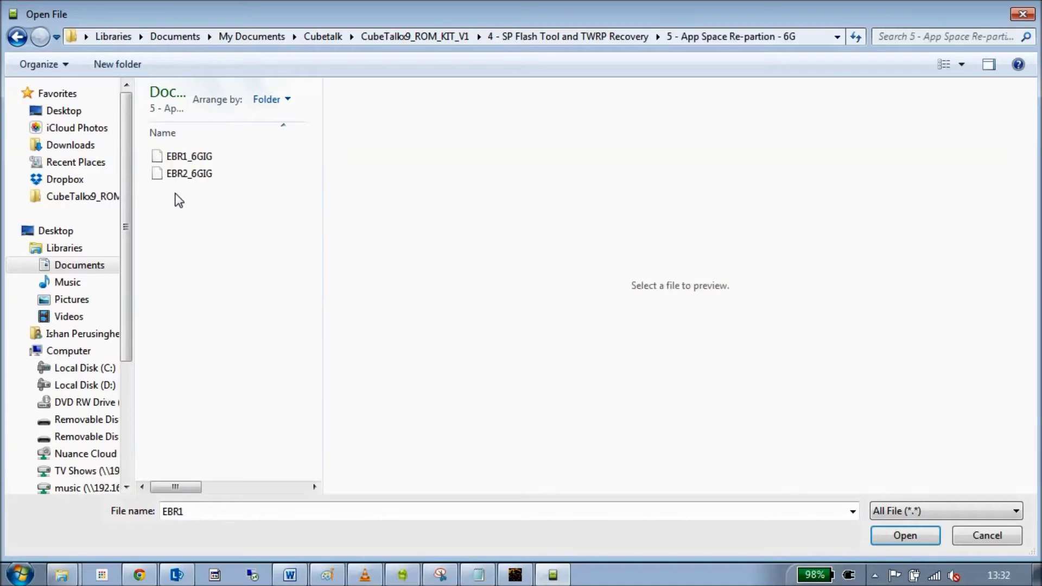
double_click(176, 157)
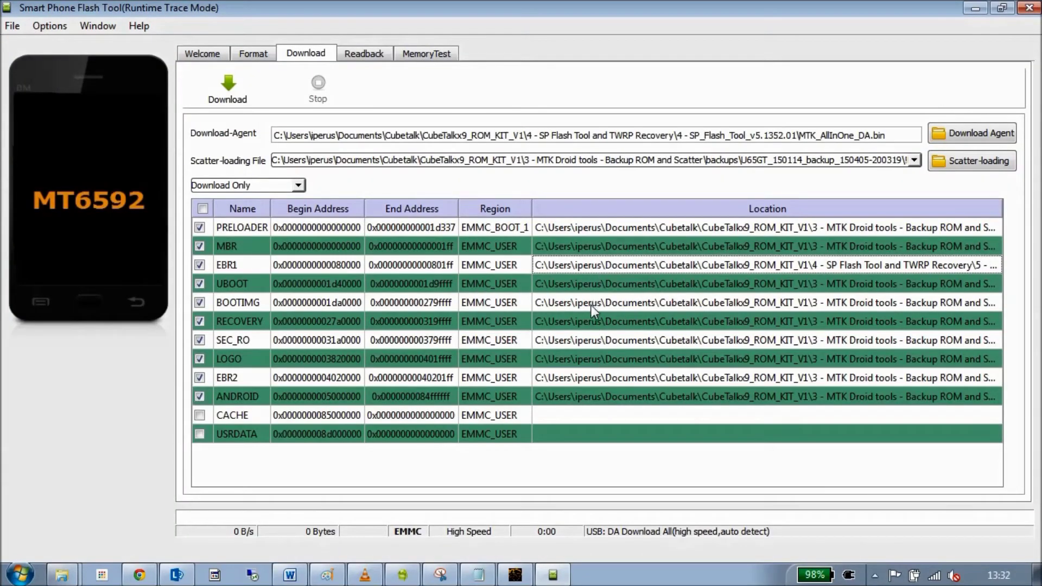
- Point EBR2 to EBR2_6GIG in 4 - SP Flash Tool and TWRP Recovery > 5 - App Space Re-partion - 6G
double_click(588, 379)
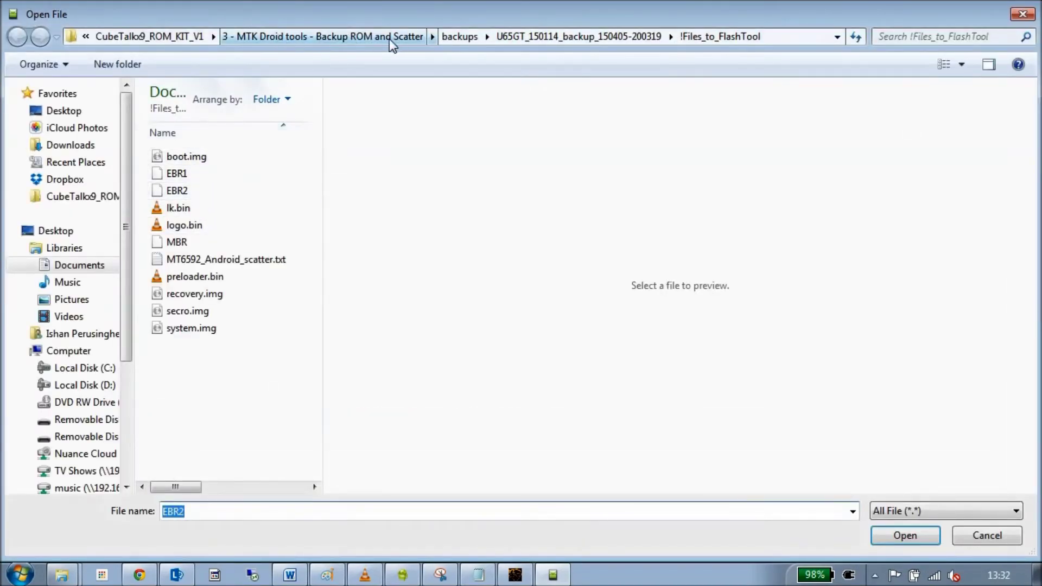
left_click(163, 37)
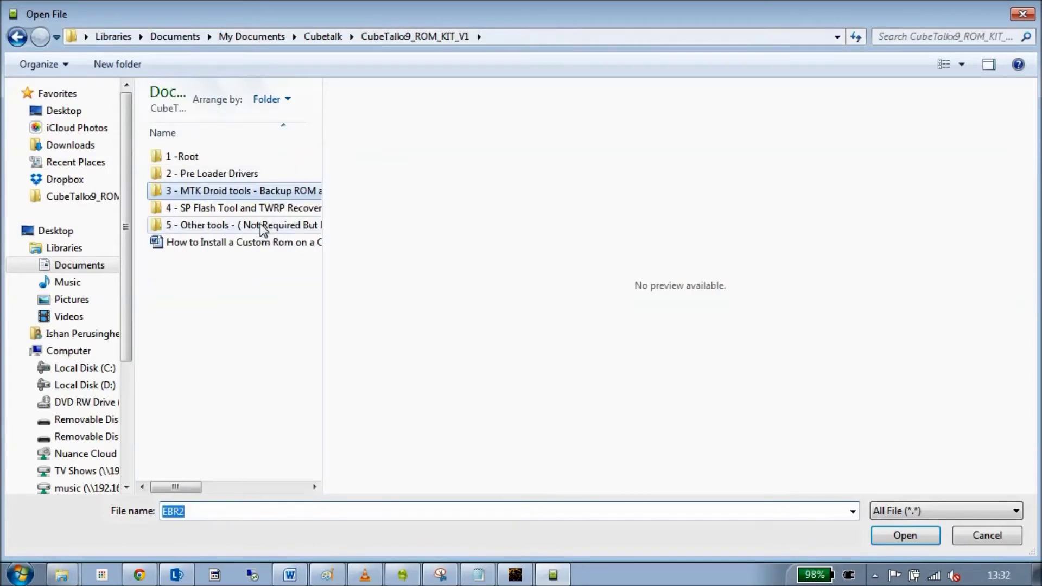
double_click(259, 209)
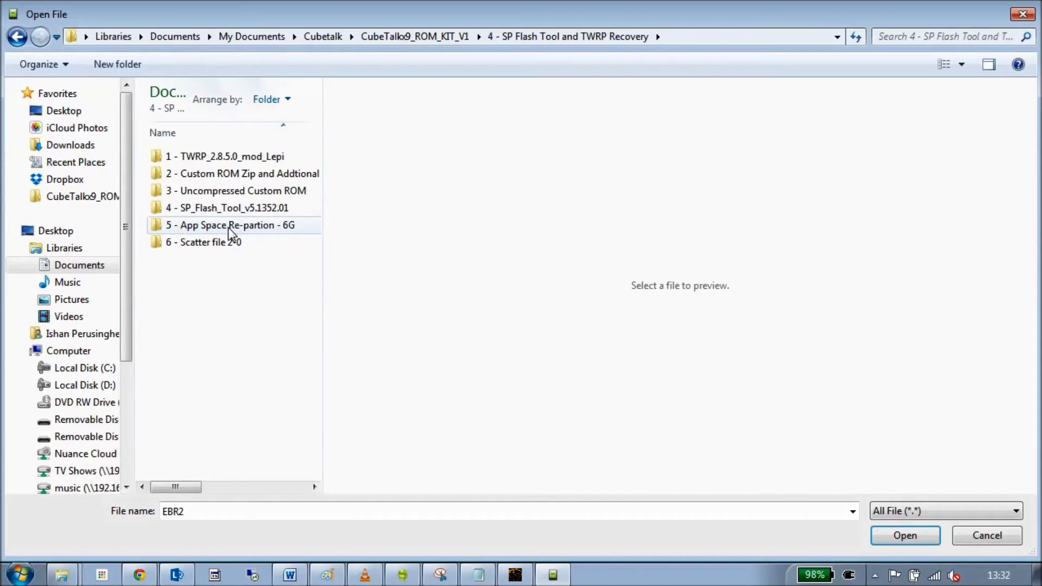
double_click(272, 227)
double_click(191, 174)
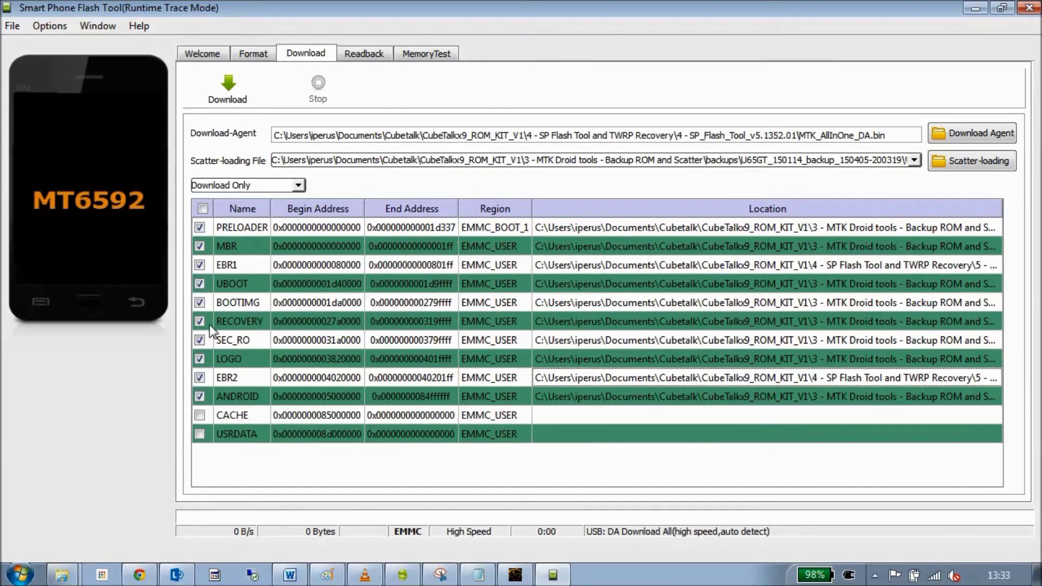
- Point RECOVERY to recovery.img in 4 - SP Flash Tool and TWRP Recovery > 1 - TWRP_2.8.5.0_mod_Lepi
double_click(597, 322)
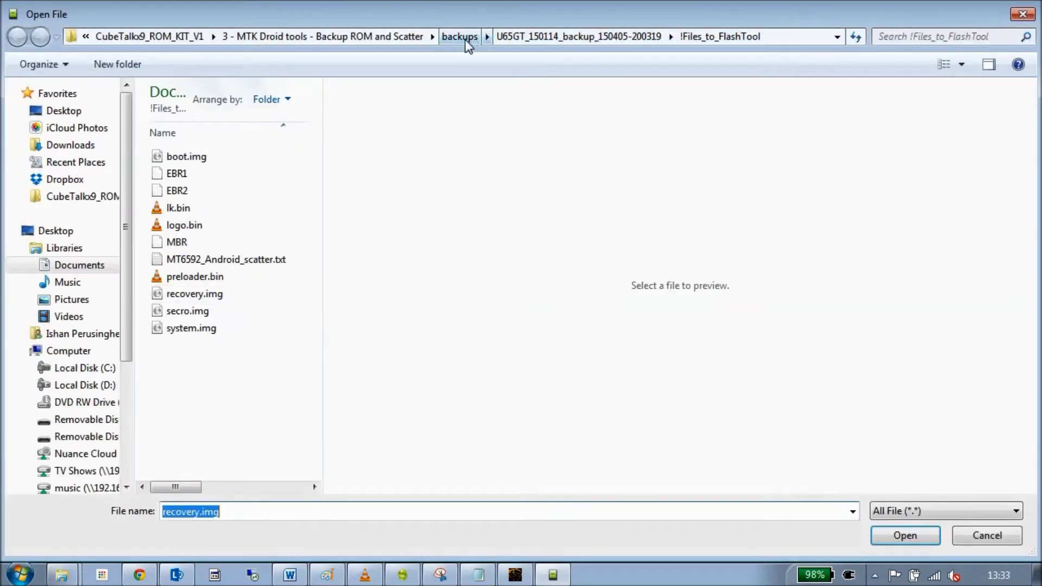
left_click(190, 37)
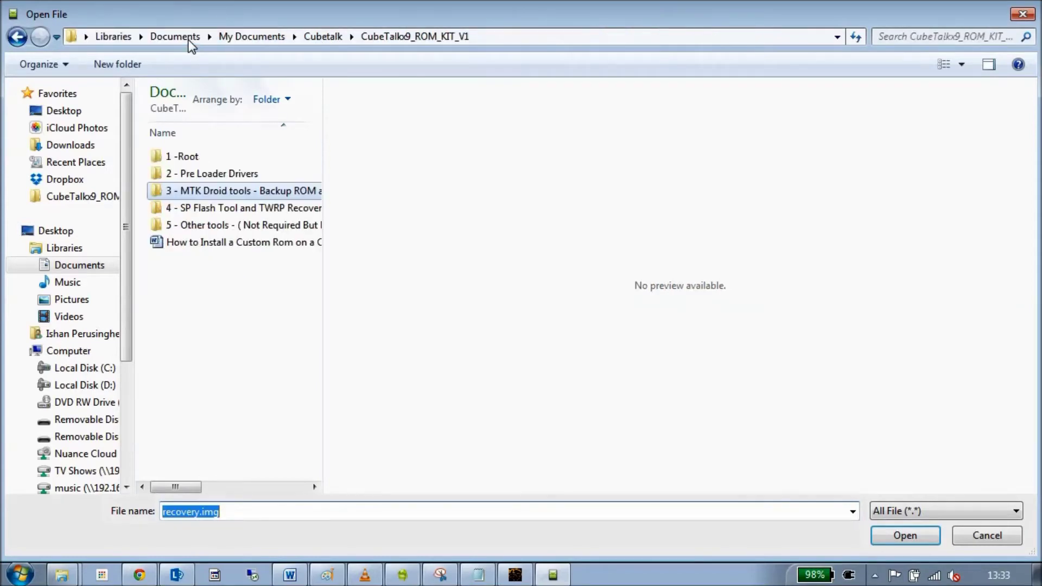
double_click(229, 209)
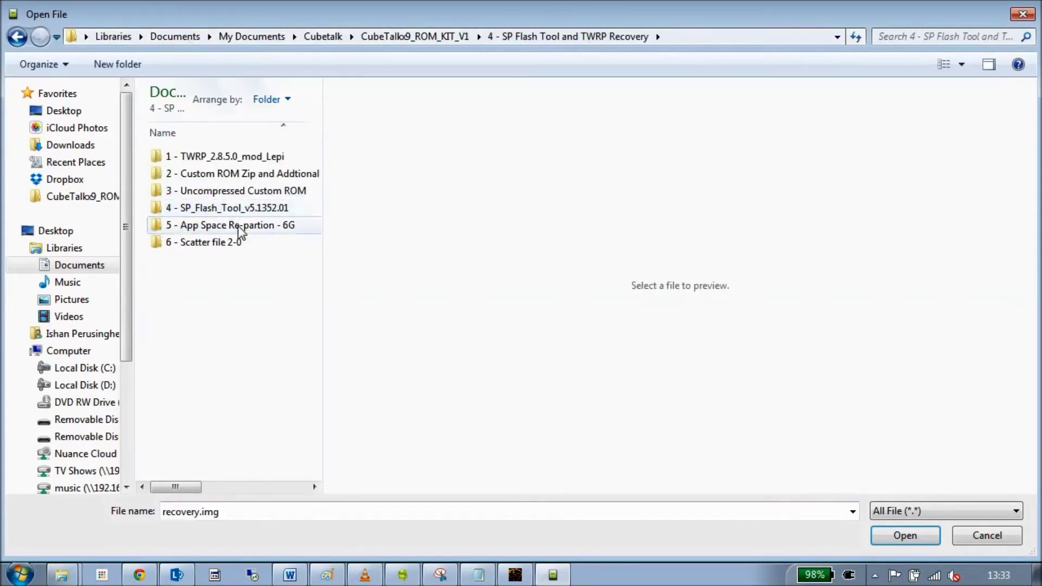
double_click(263, 158)
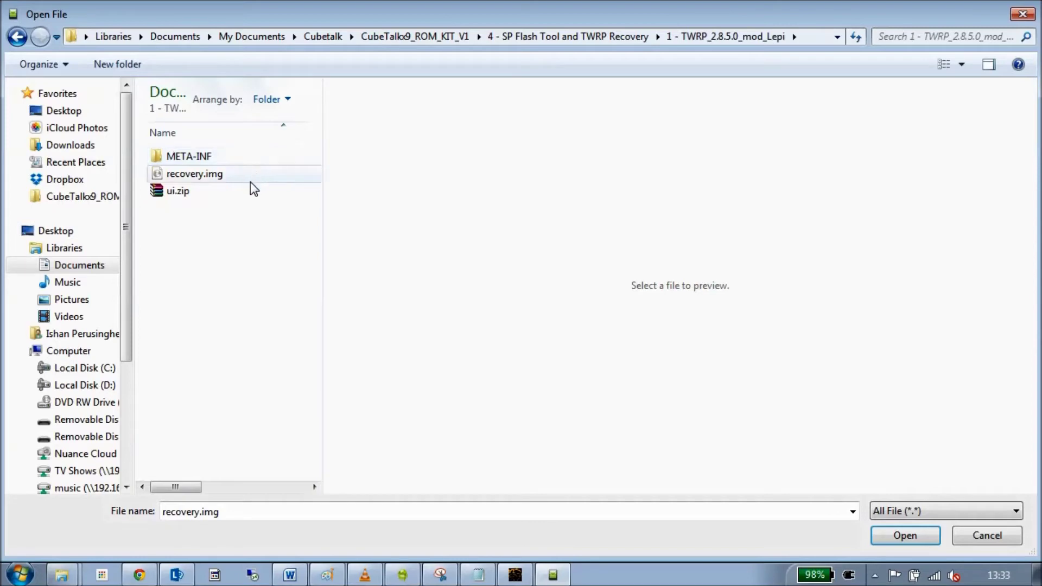
double_click(218, 178)
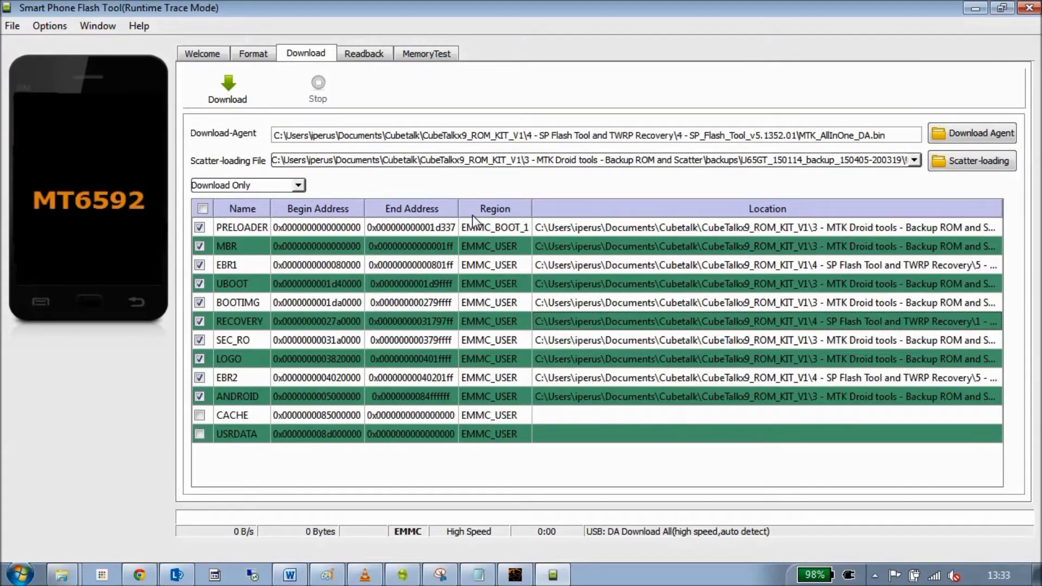
left_click(214, 186)
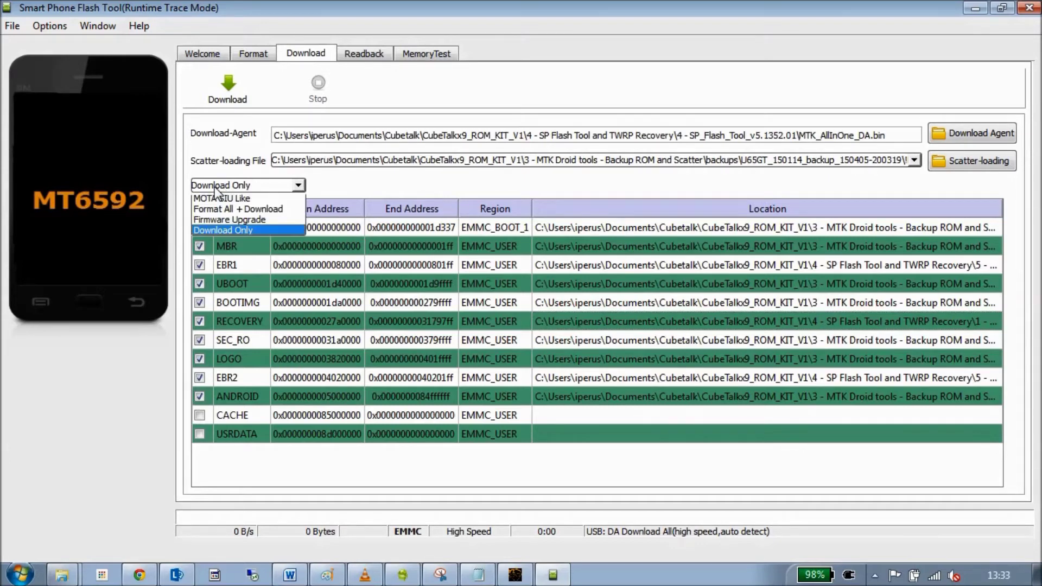
left_click(224, 230)
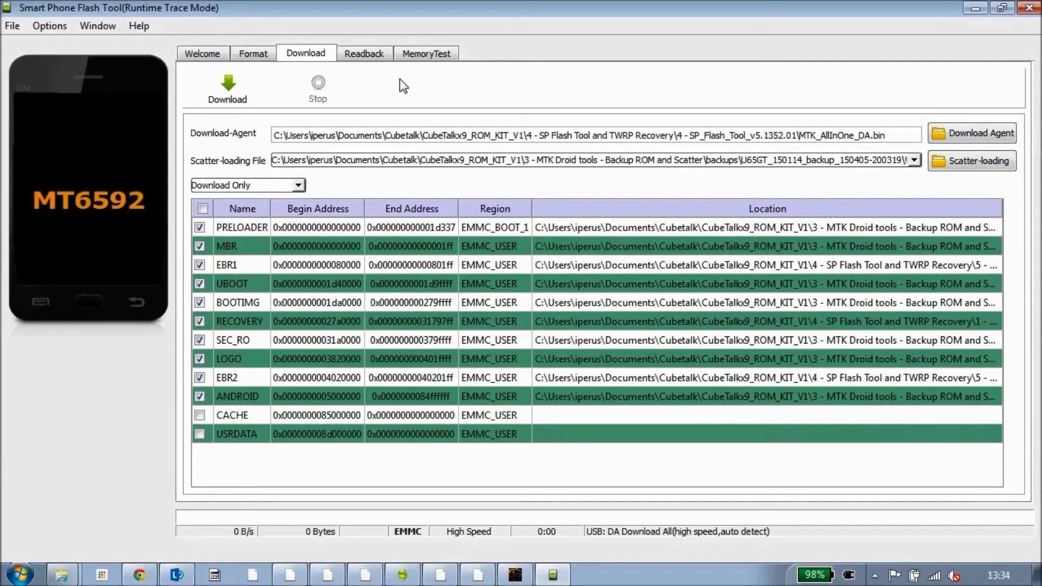
- Start the download of the checked partitions and let it run to 100% with Download Ok
left_click(230, 97)
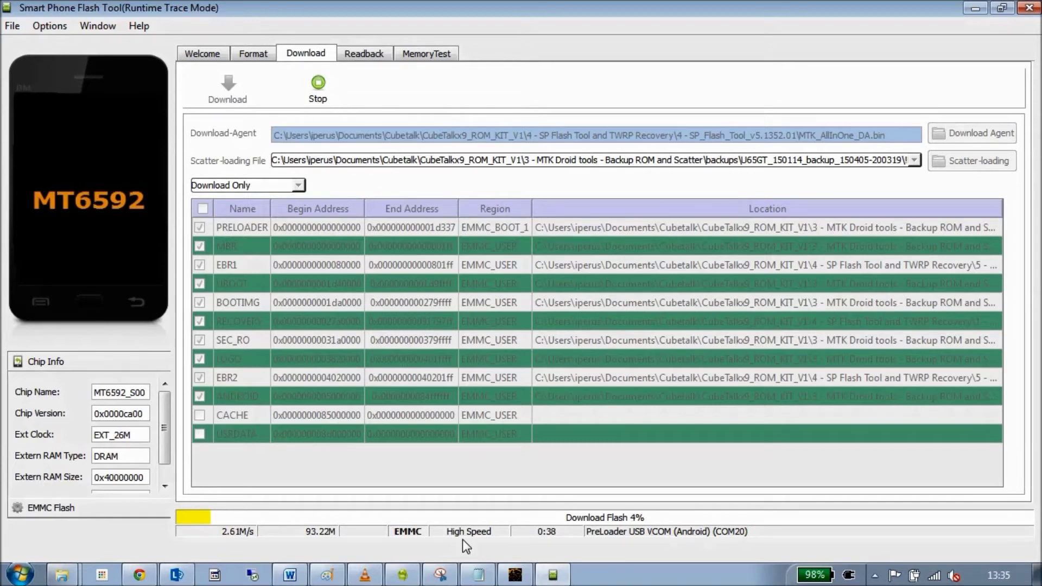
left_click(60, 27)
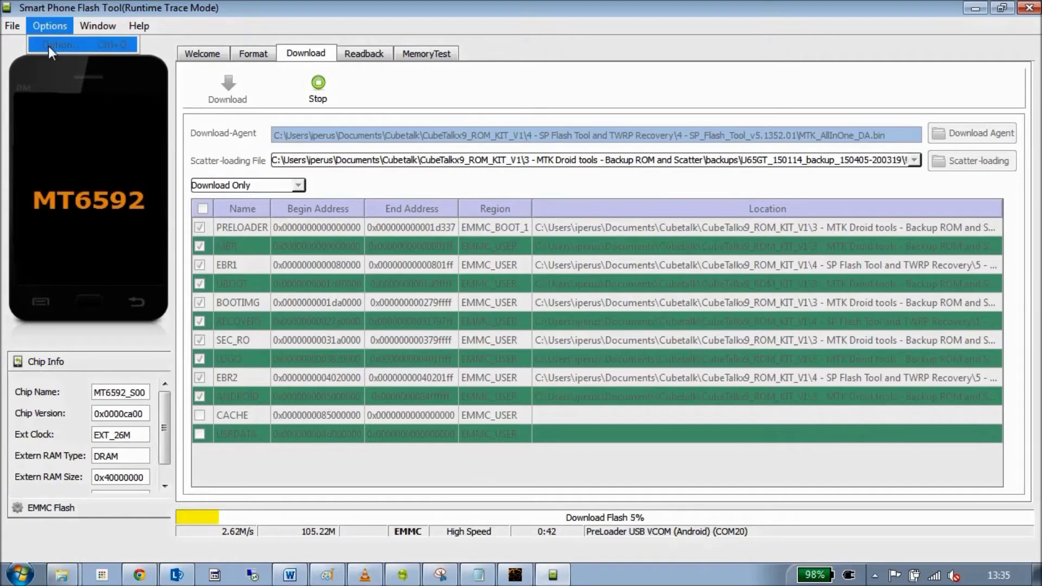
left_click(163, 8)
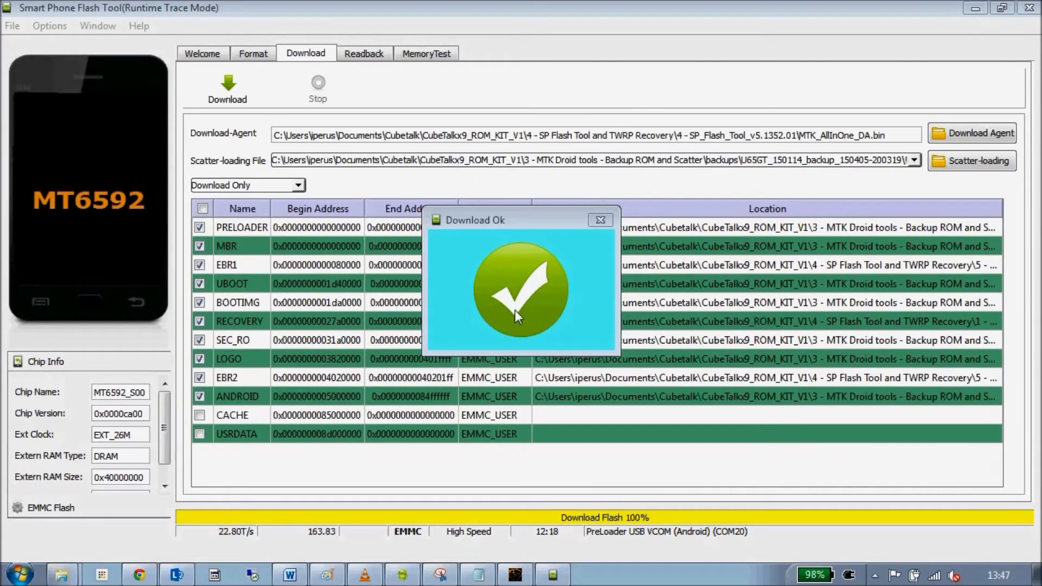
- Close the Download Ok confirmation dialog
left_click(601, 220)
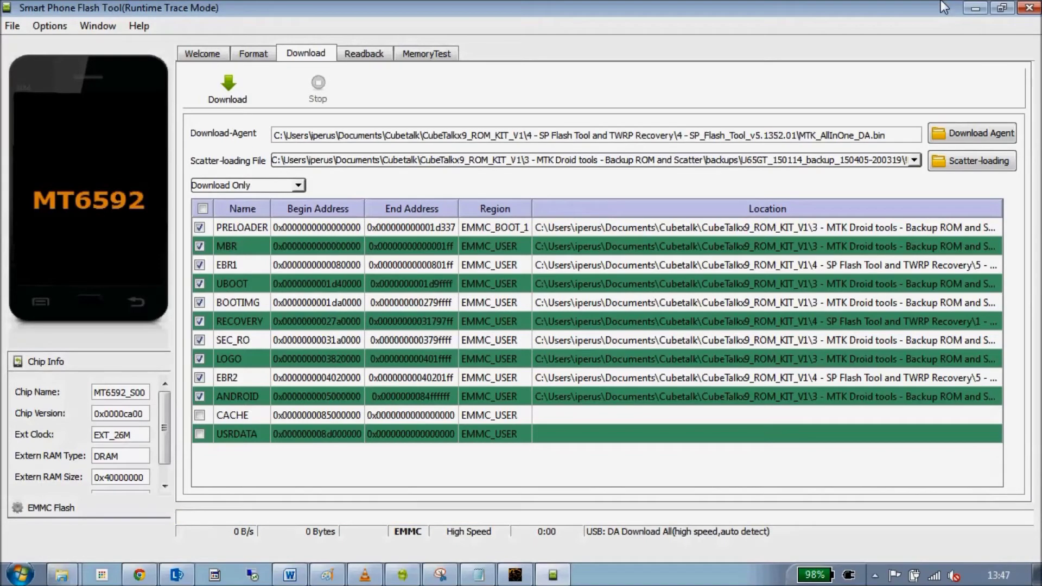